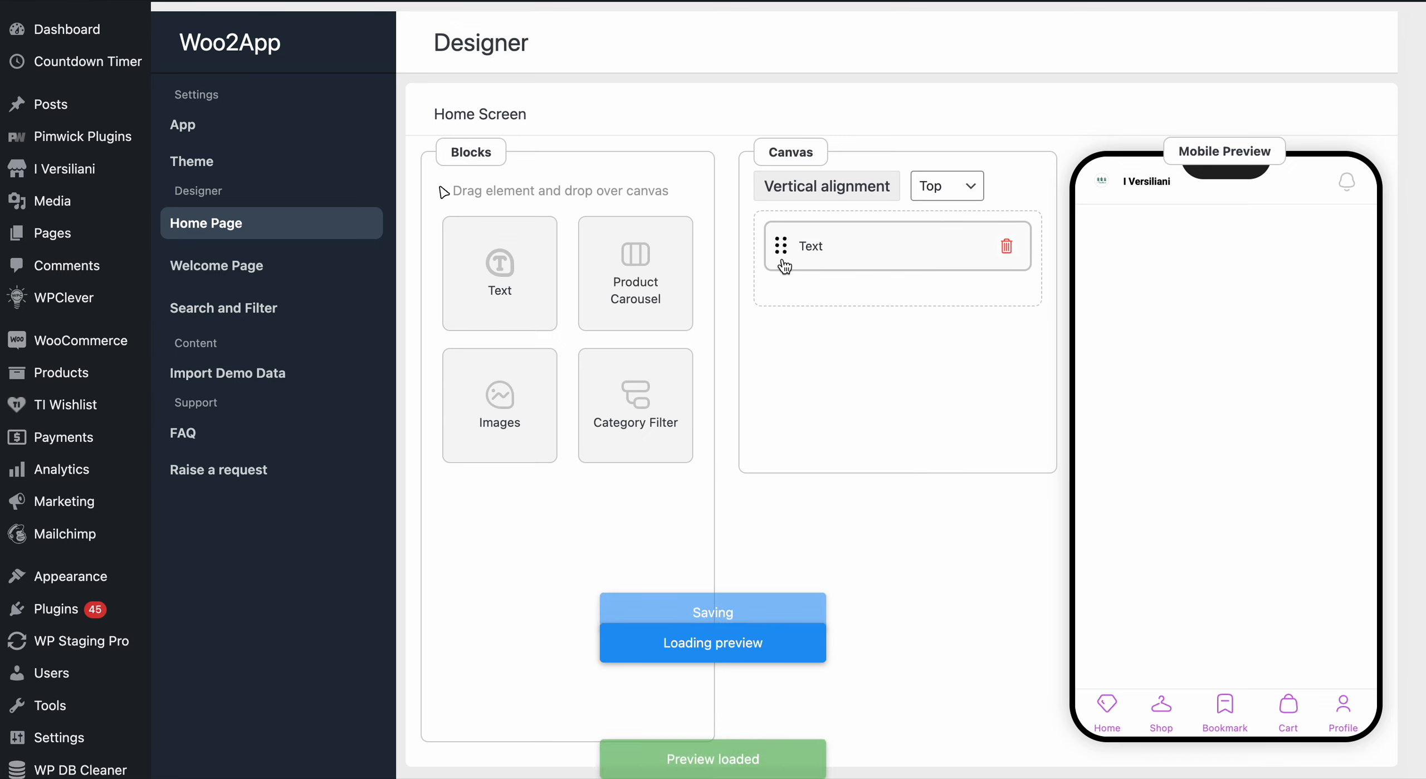
- Open the Text block's settings and set its section title to "Offer of the week"
{"action": "mouse_move", "coordinate": [777, 267]}
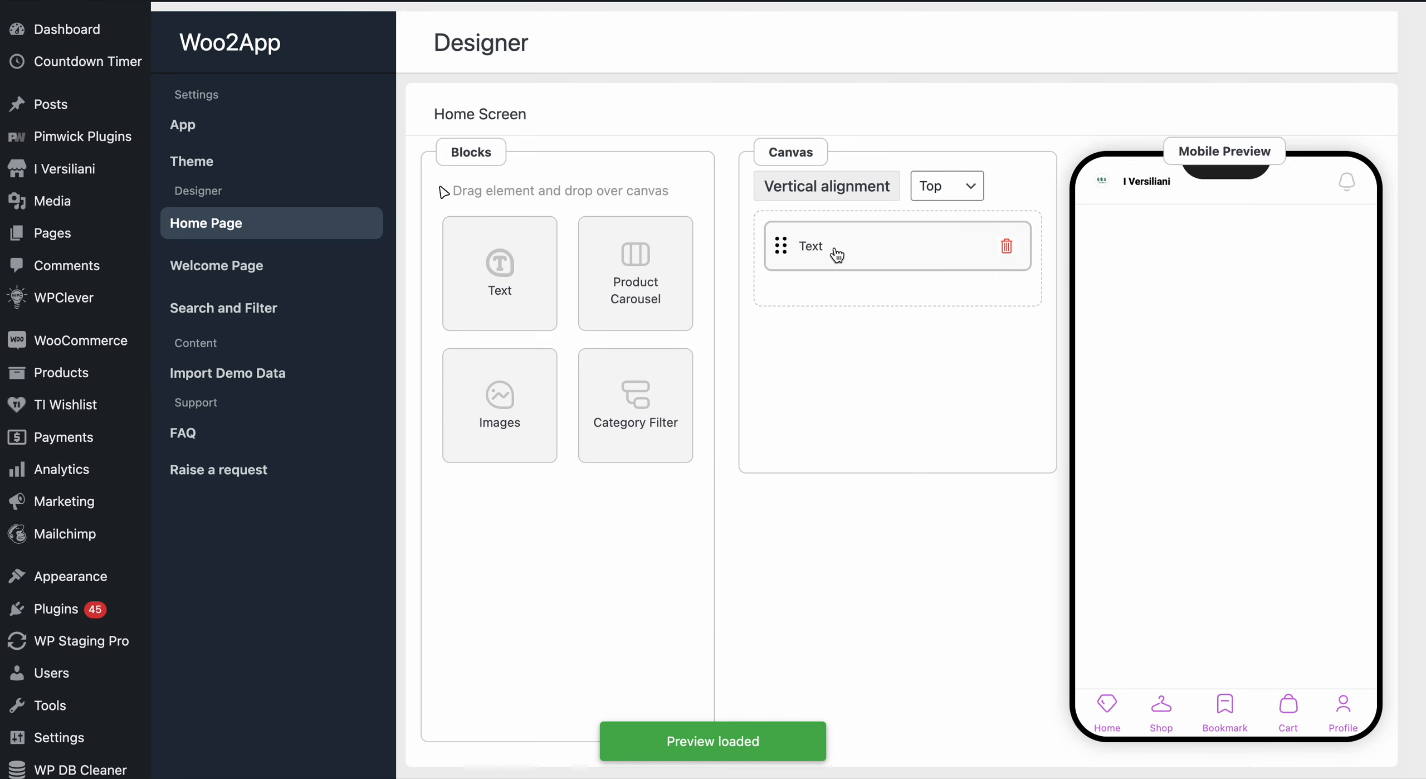
{"action": "left_click", "coordinate": [888, 245]}
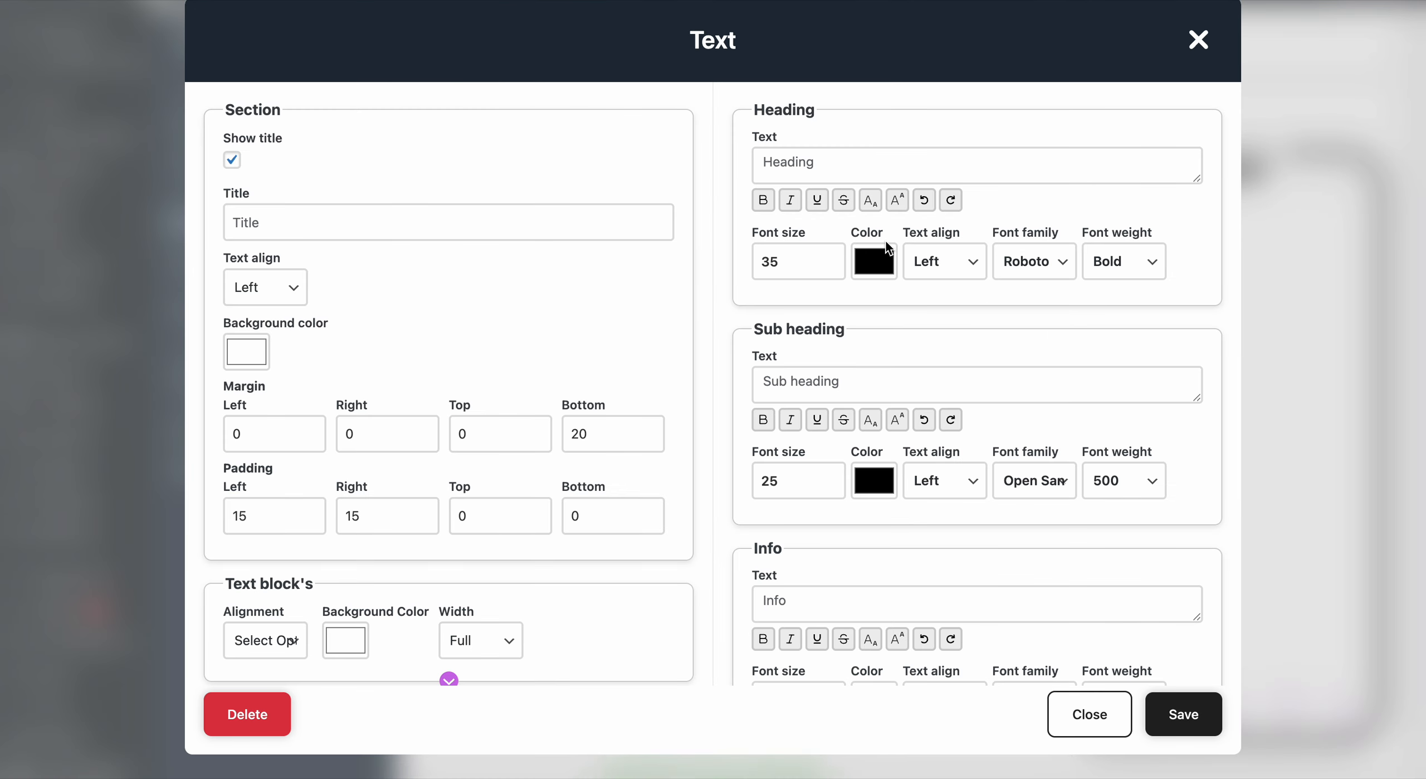
{"action": "left_click", "coordinate": [439, 218]}
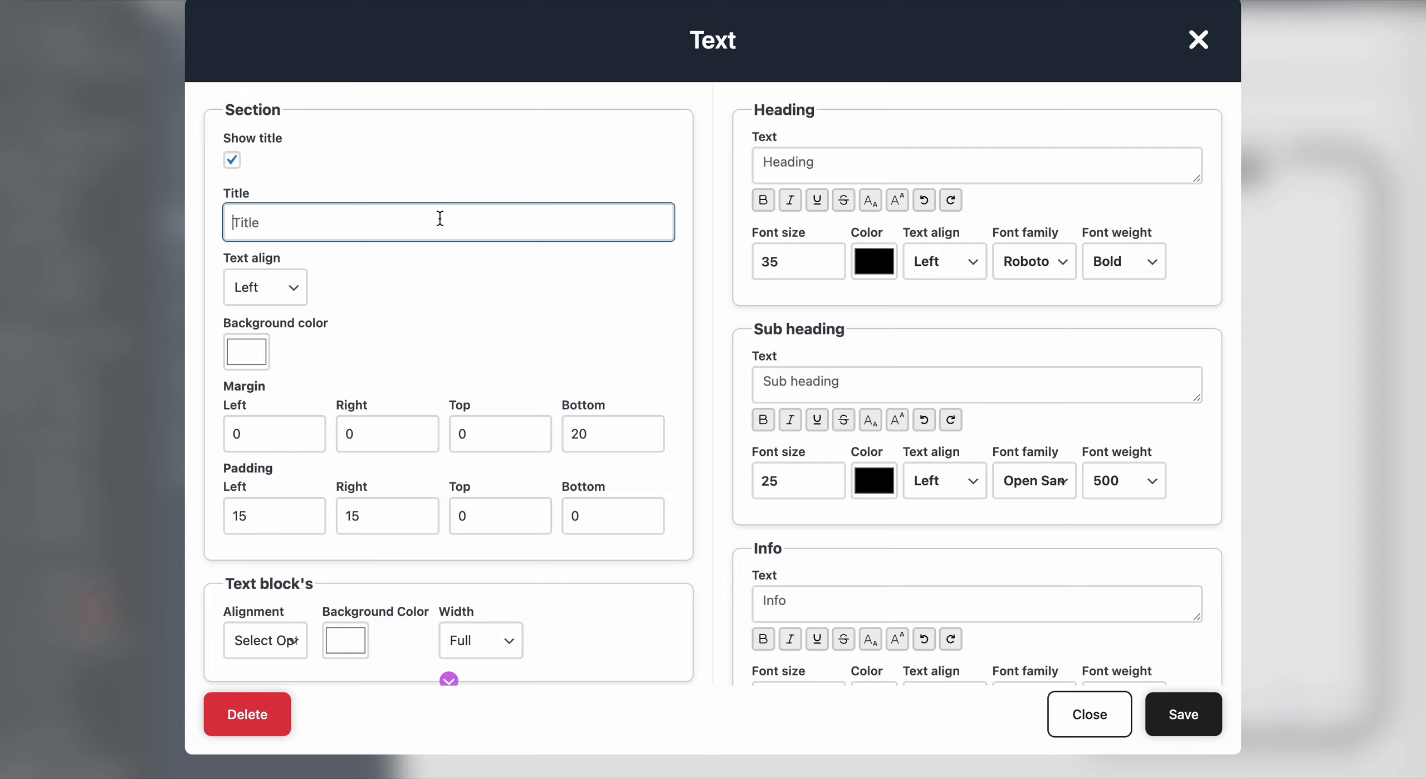
{"action": "type", "text": "Offer of the week"}
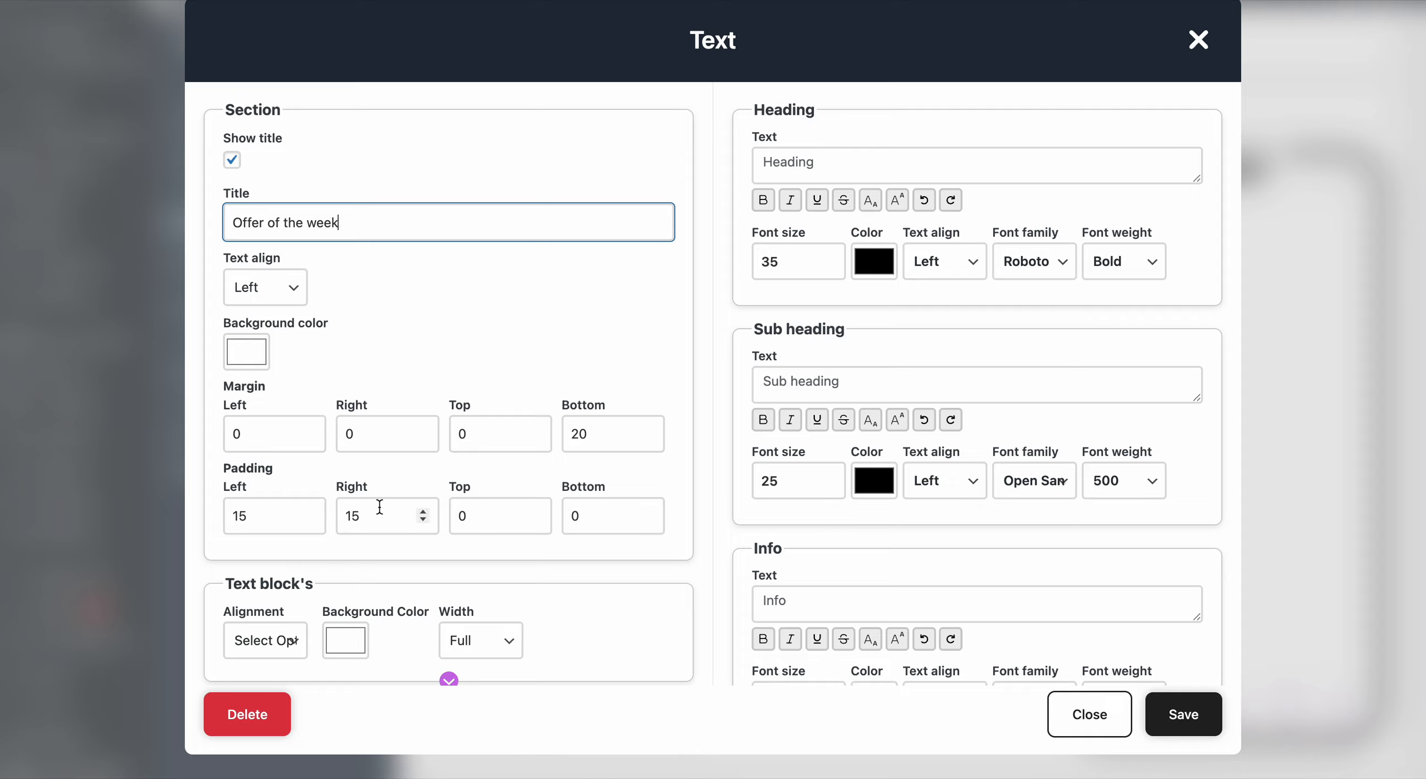
- Expand the text block options, set its background color to red and its border radius to 20
{"action": "scroll", "coordinate": [440, 388], "scroll_direction": "down", "scroll_amount": 1}
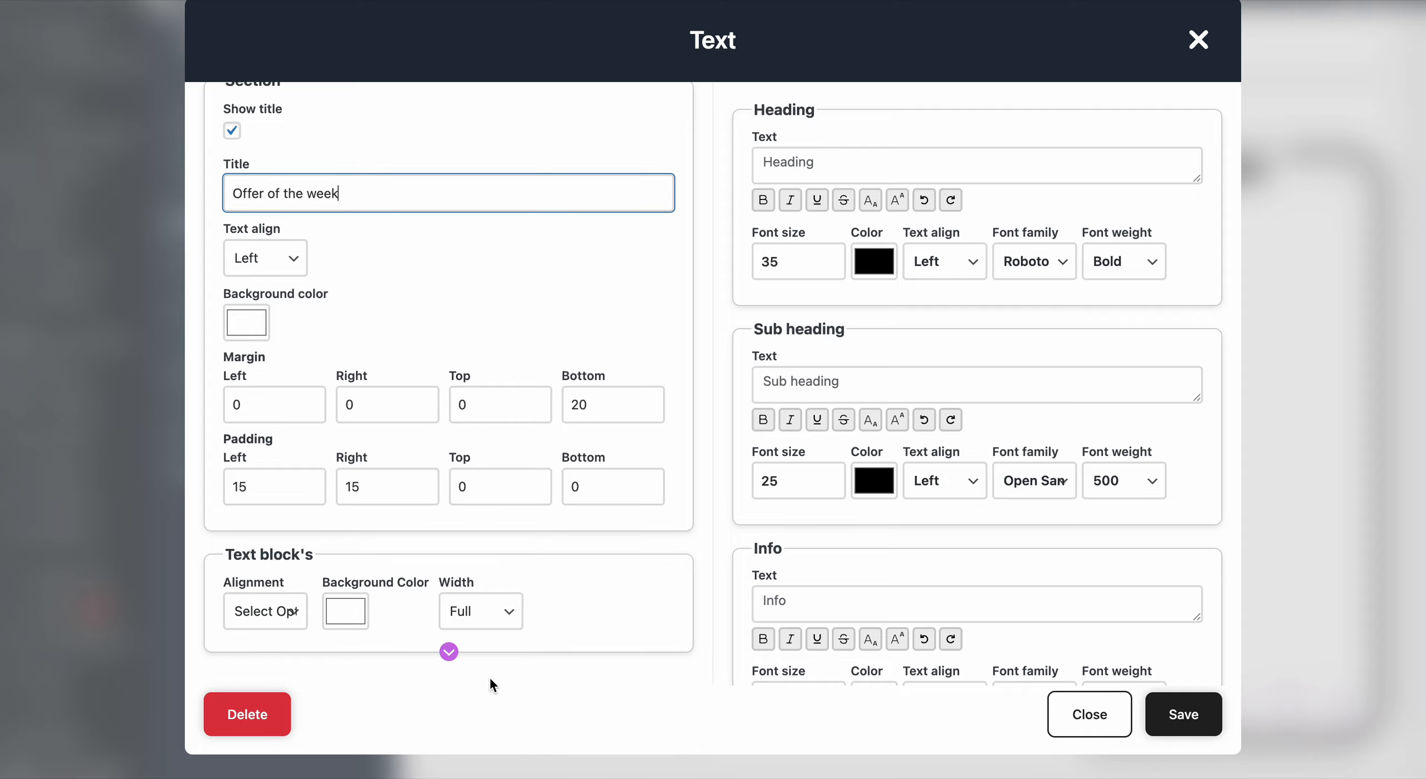
{"action": "left_click", "coordinate": [449, 650]}
{"action": "scroll", "coordinate": [446, 546], "scroll_direction": "down", "scroll_amount": 10}
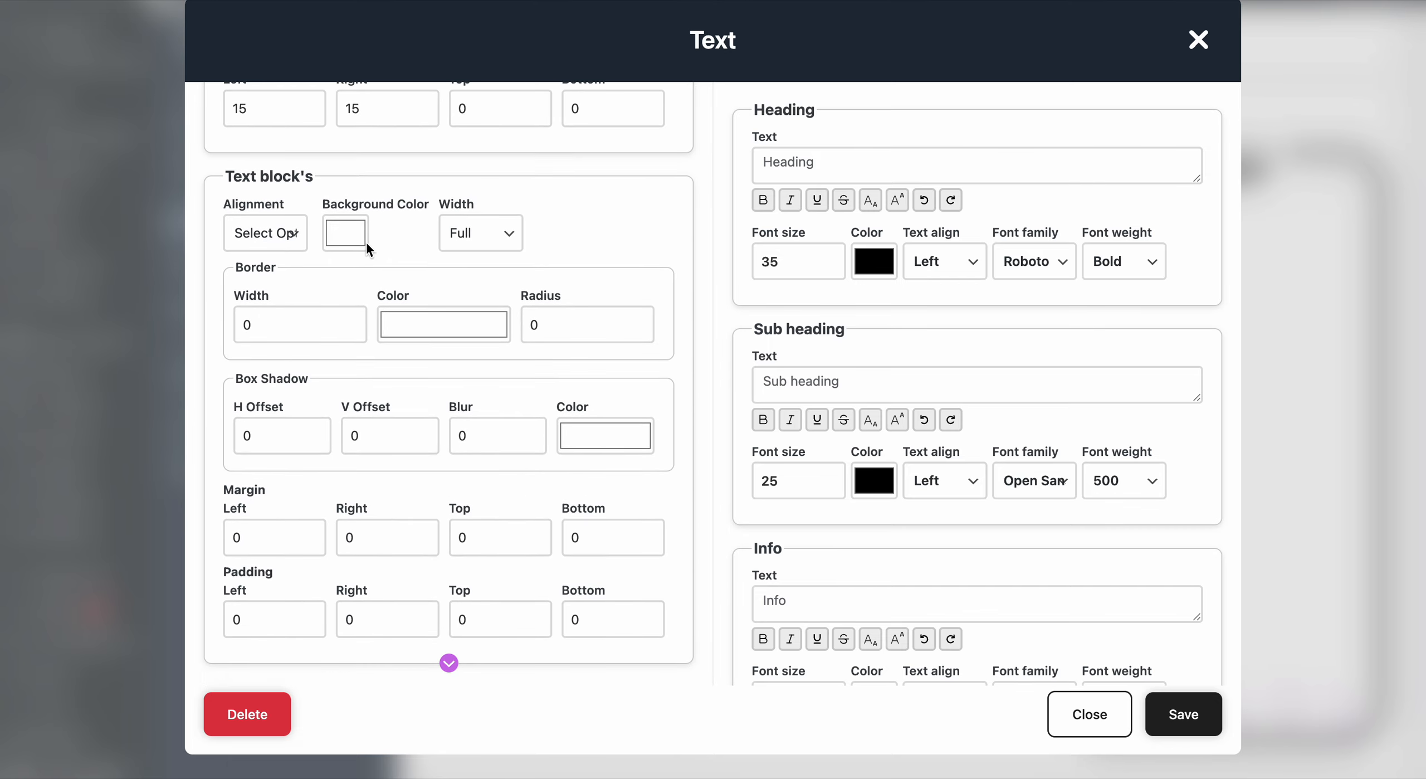
{"action": "left_click", "coordinate": [345, 232]}
{"action": "left_click", "coordinate": [476, 278]}
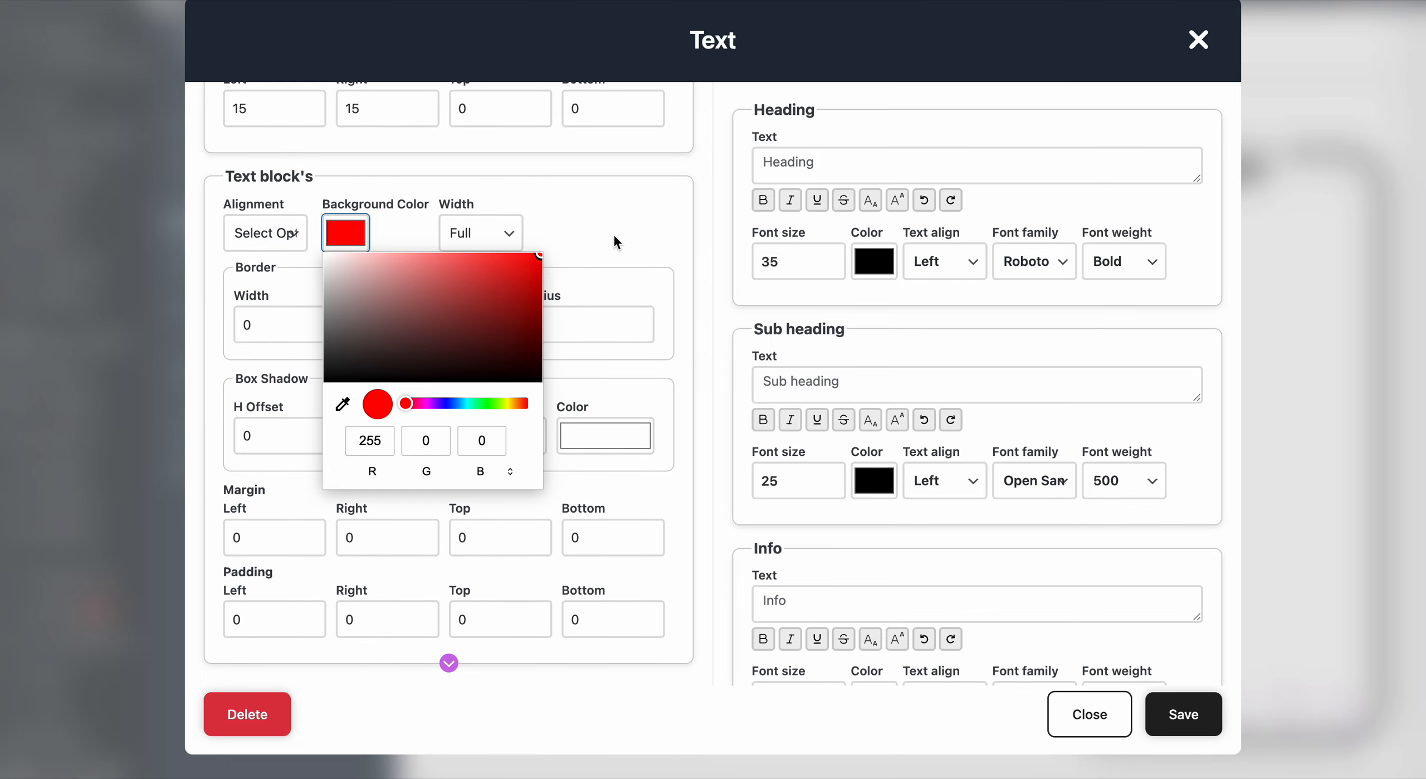
{"action": "left_click", "coordinate": [615, 238]}
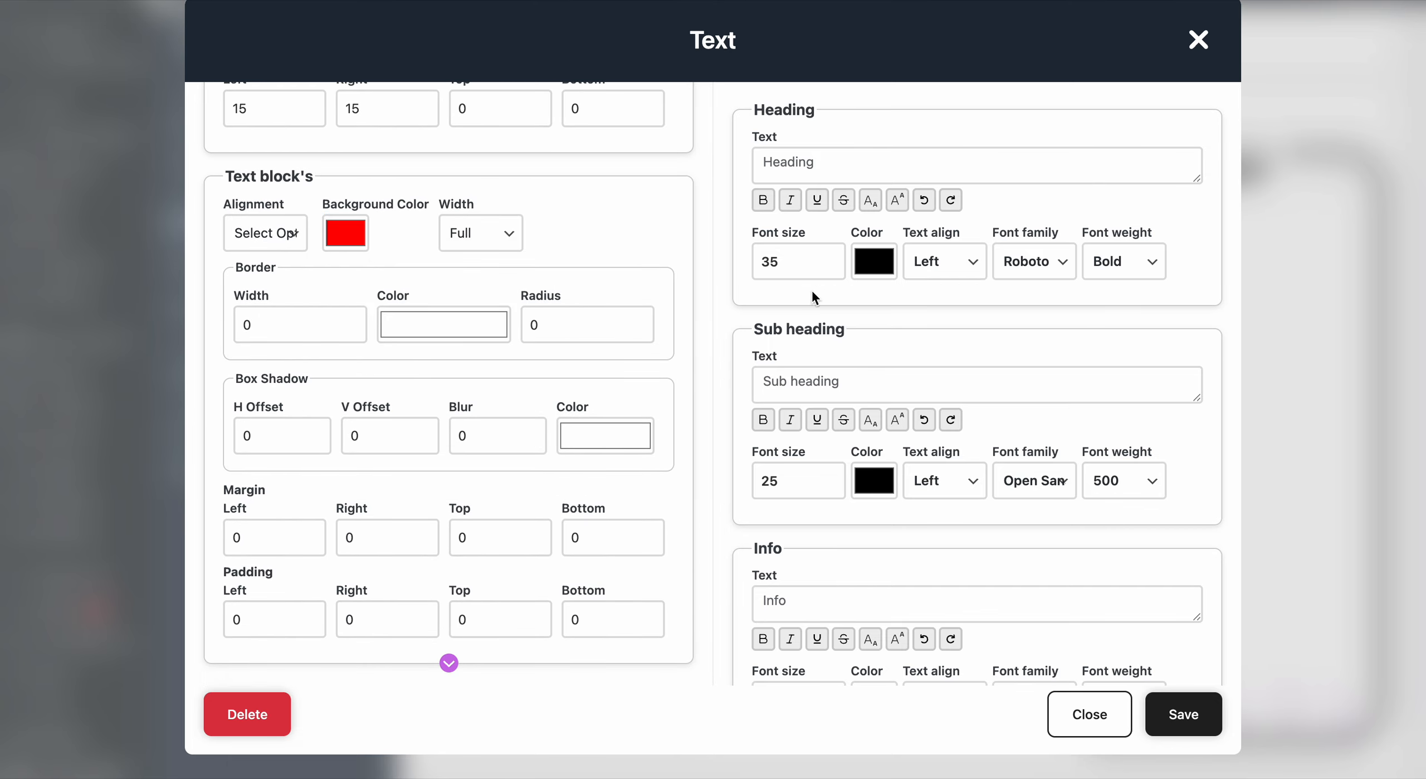
{"action": "double_click", "coordinate": [560, 327]}
{"action": "type", "text": "20"}
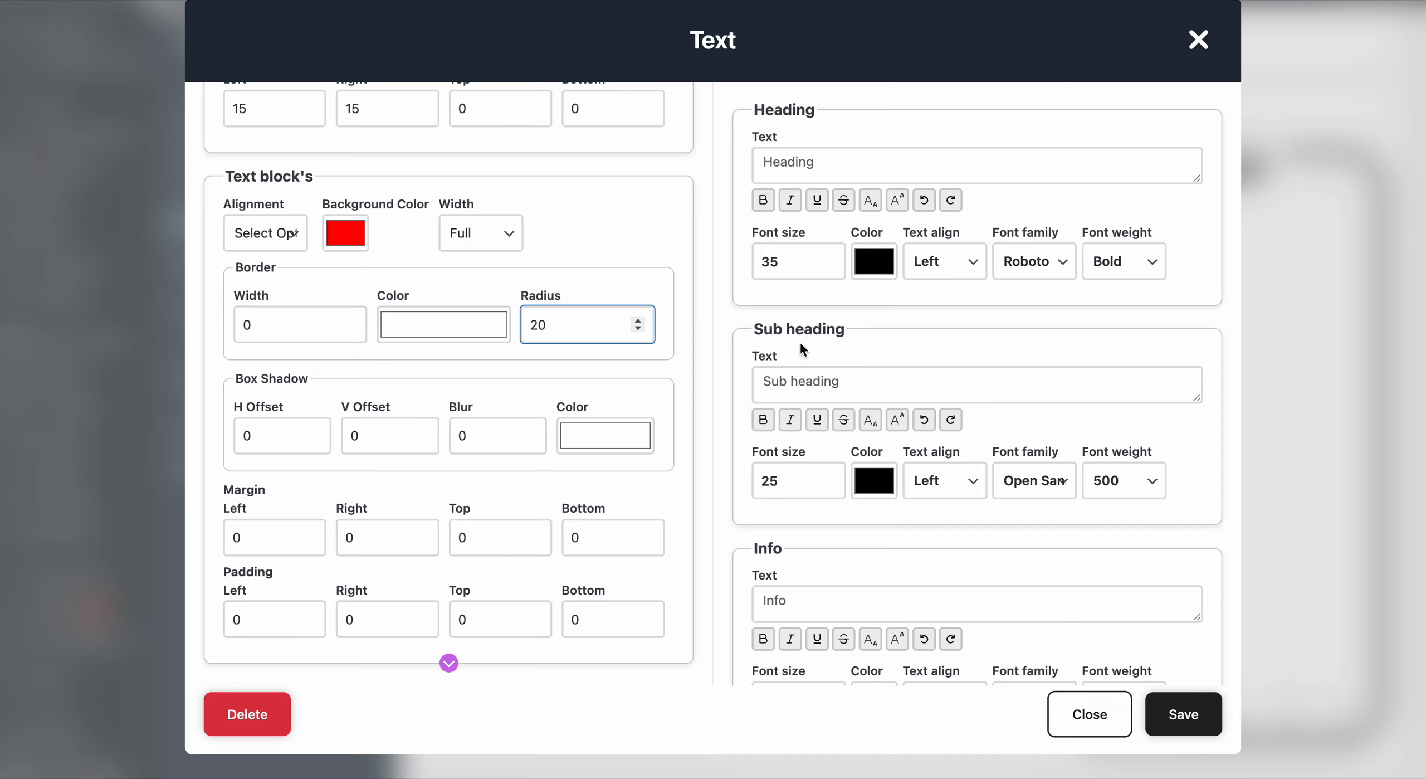
- Set the heading color to white and the heading text to "Get 10% discount!"
{"action": "left_click", "coordinate": [874, 261]}
{"action": "left_click", "coordinate": [860, 320]}
{"action": "left_click", "coordinate": [798, 262]}
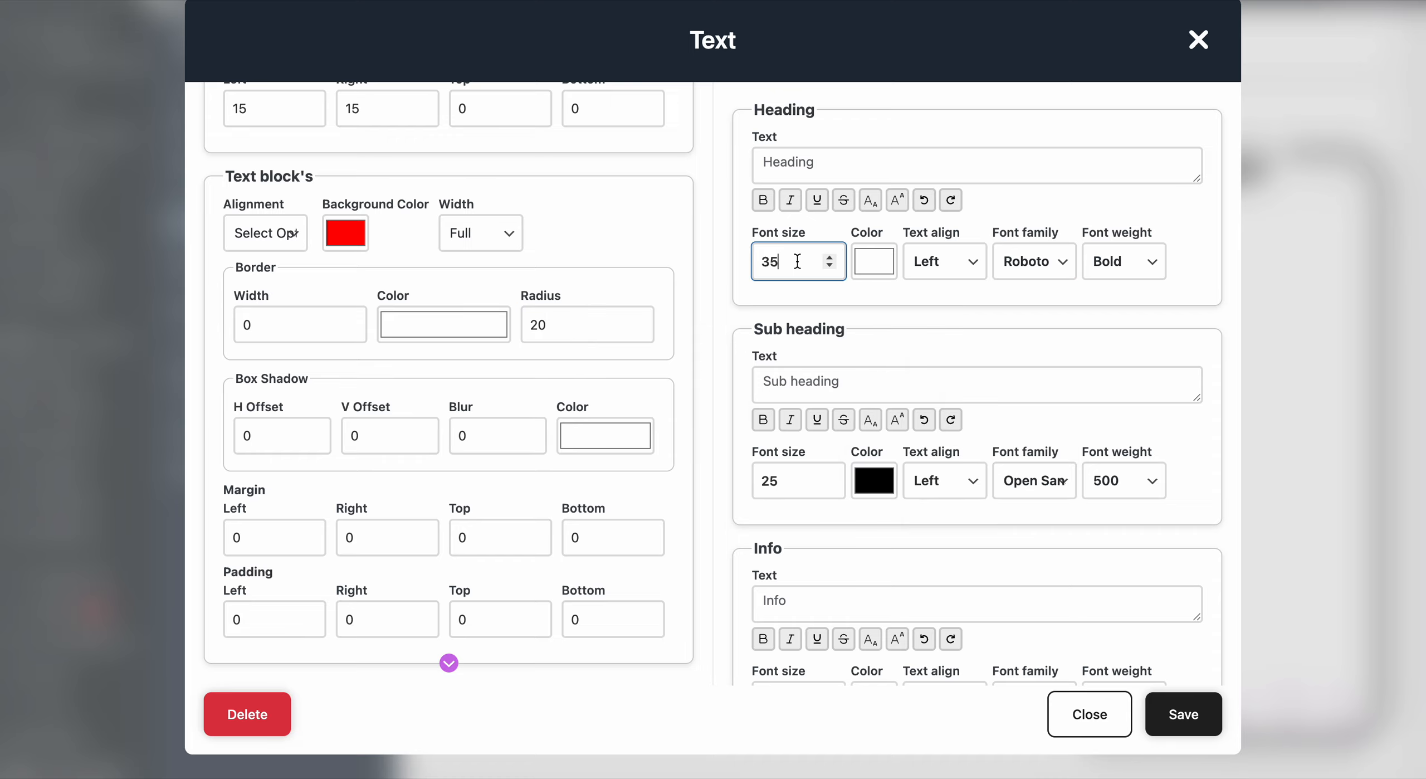
{"action": "left_click", "coordinate": [814, 156]}
{"action": "type", "text": "Get 10%"}
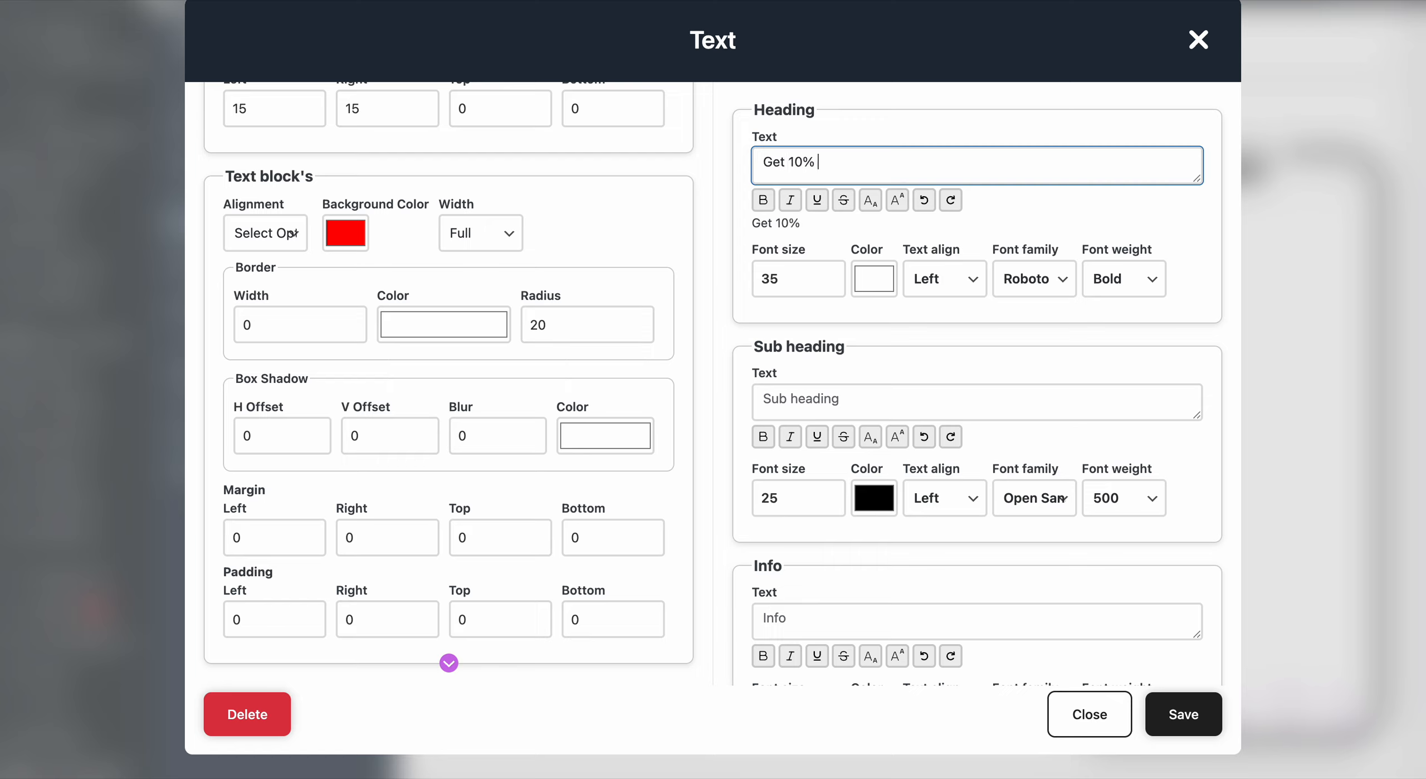
{"action": "type", "text": " discount!"}
- Set the sub heading text to "Use code EXTRA10" and its color to white
{"action": "left_click", "coordinate": [787, 401]}
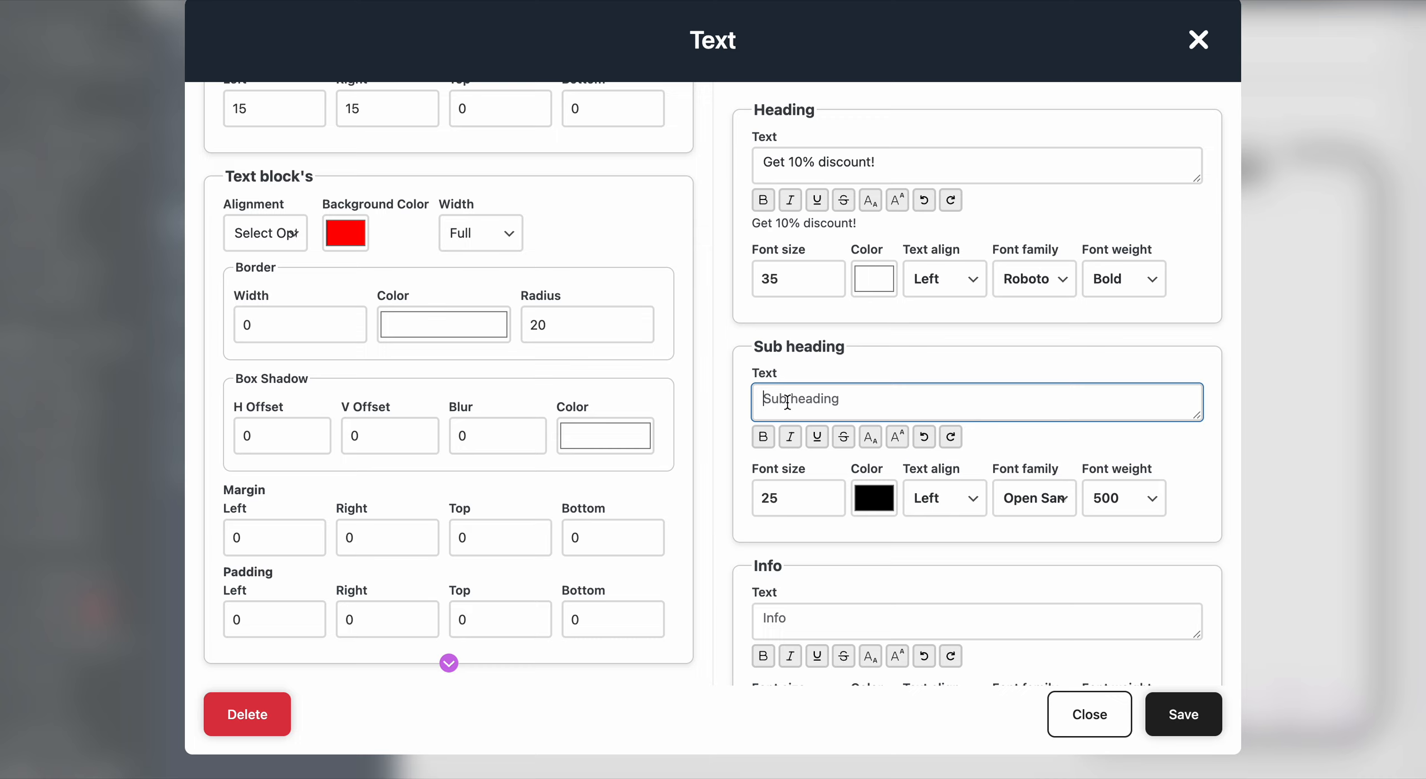
{"action": "type", "text": "Use code "}
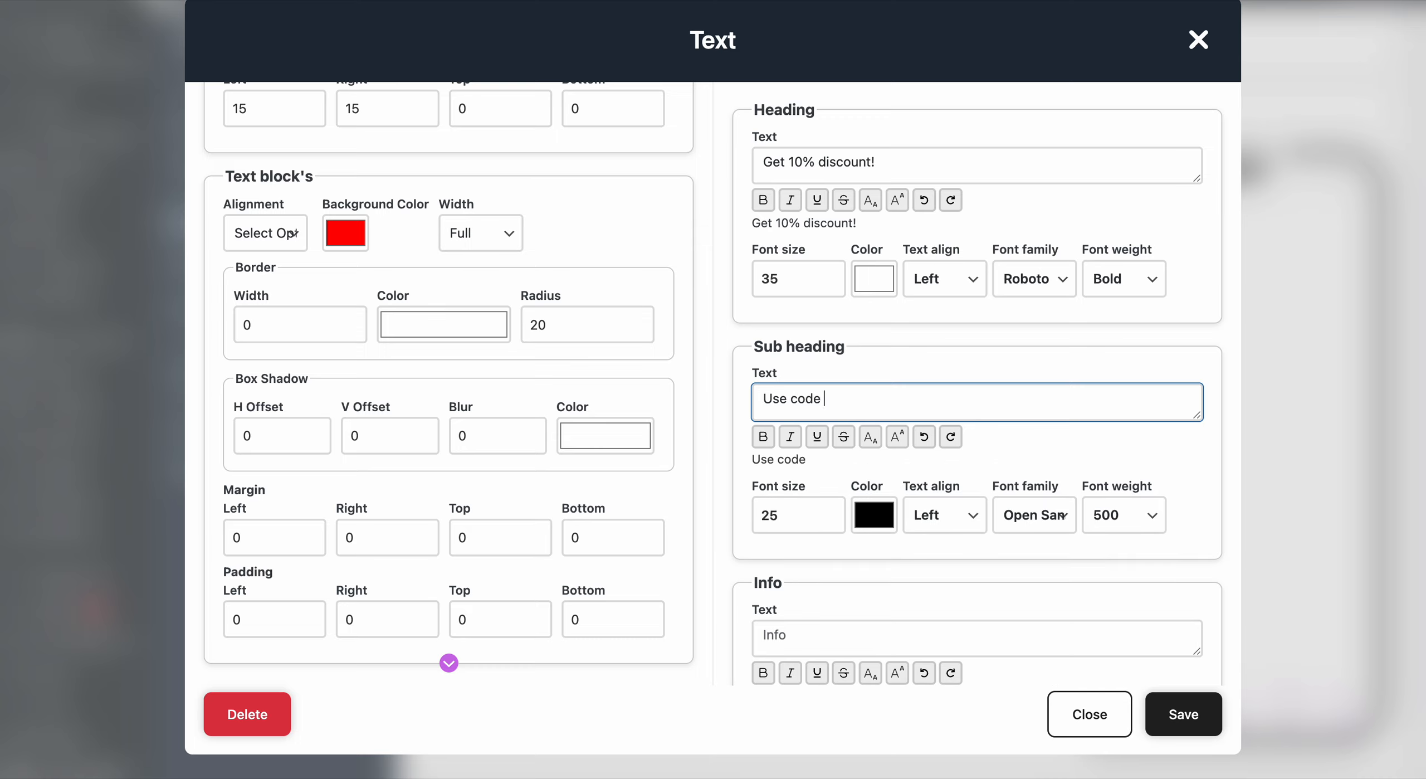
{"action": "type", "text": "EXTRA10"}
{"action": "left_click", "coordinate": [874, 514]}
{"action": "left_click", "coordinate": [855, 537]}
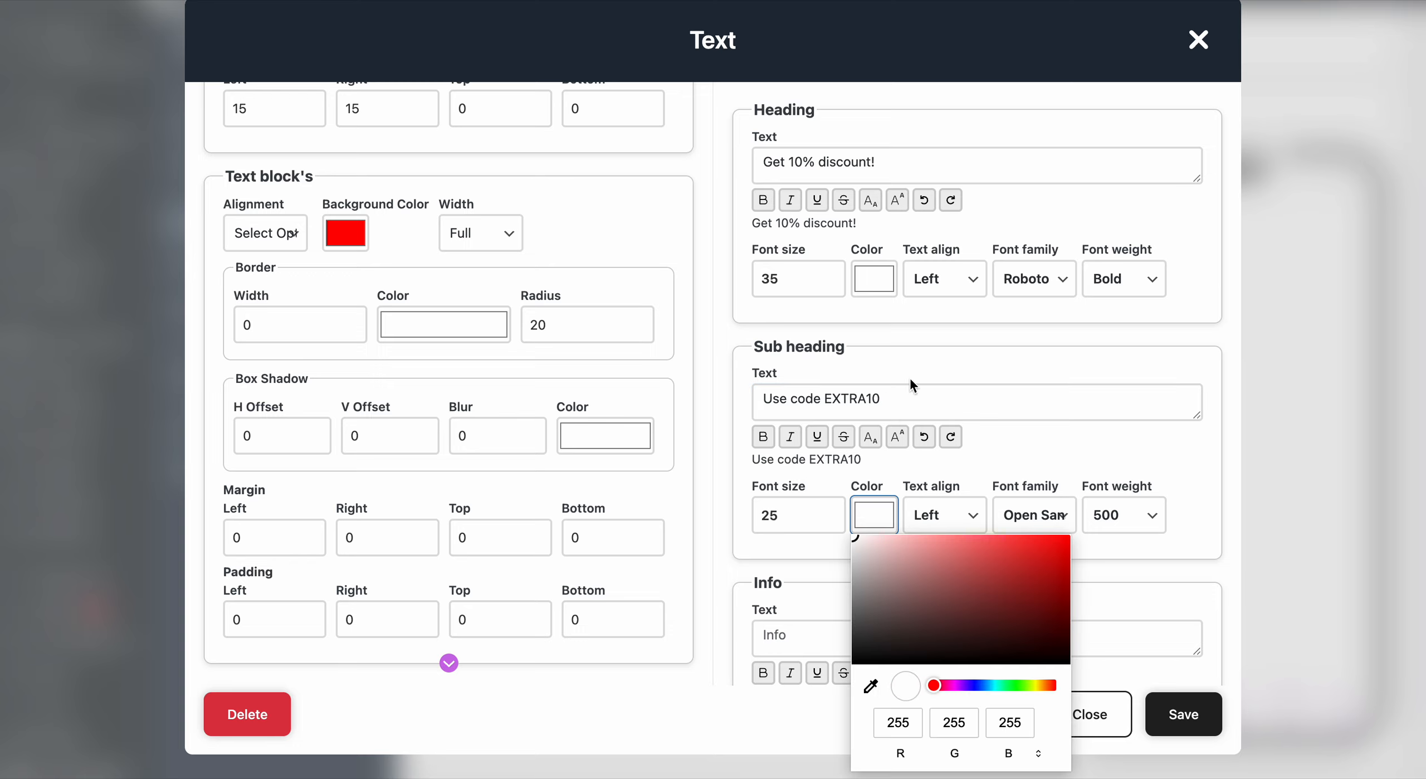
{"action": "left_click", "coordinate": [994, 454]}
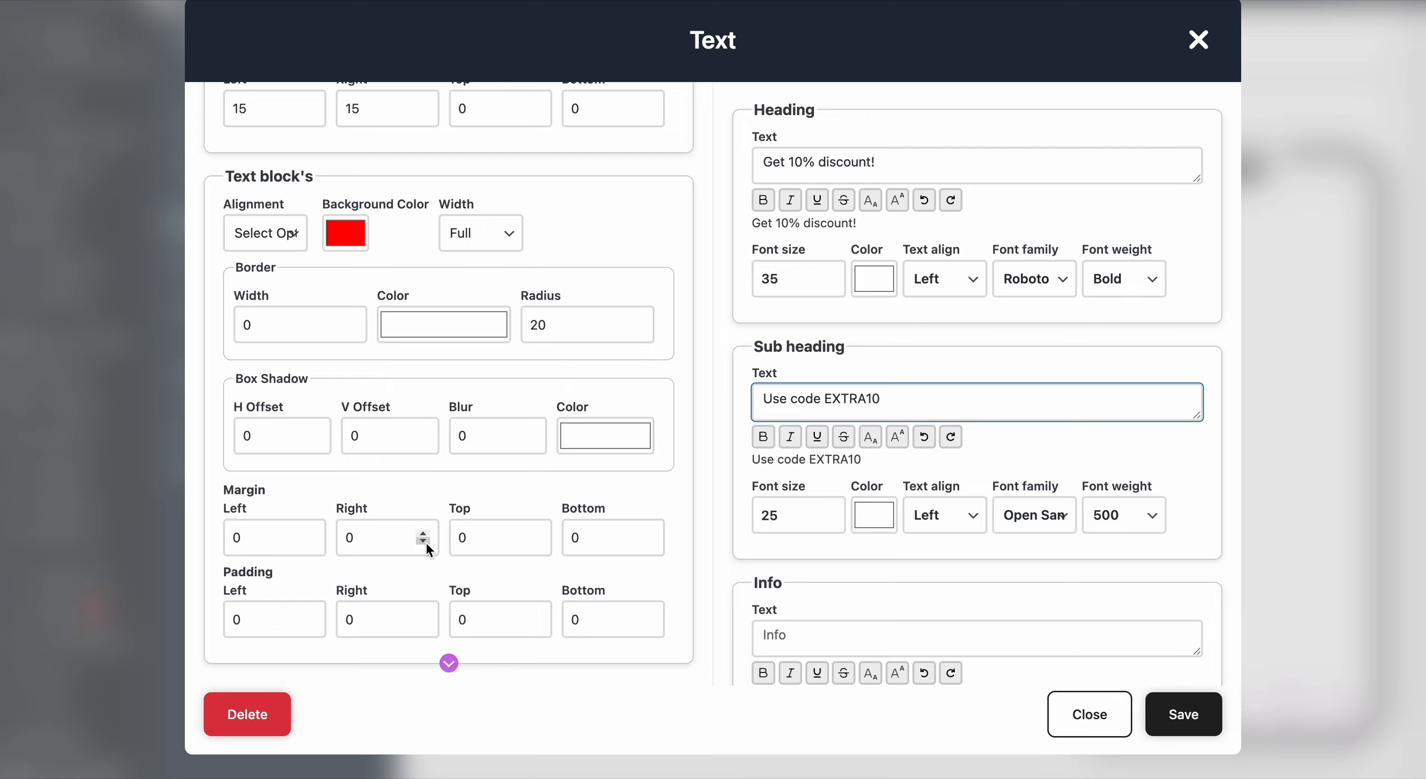
- Set the text block's top and bottom padding to 20 and save the block
{"action": "left_click", "coordinate": [228, 622]}
{"action": "left_click", "coordinate": [455, 620]}
{"action": "type", "text": "2"}
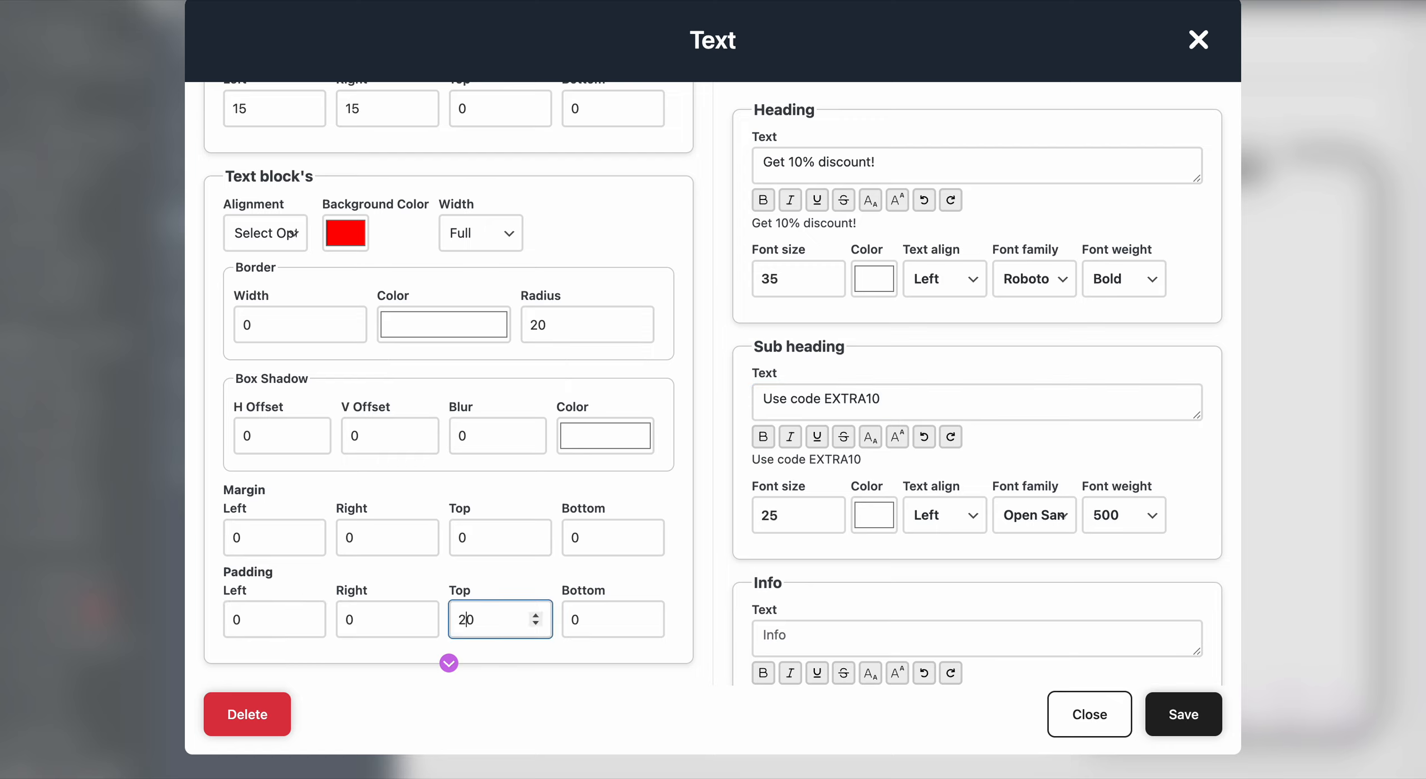
{"action": "left_click", "coordinate": [580, 620]}
{"action": "type", "text": "2"}
{"action": "key", "text": "BackSpace"}
{"action": "key", "text": "BackSpace"}
{"action": "type", "text": "20"}
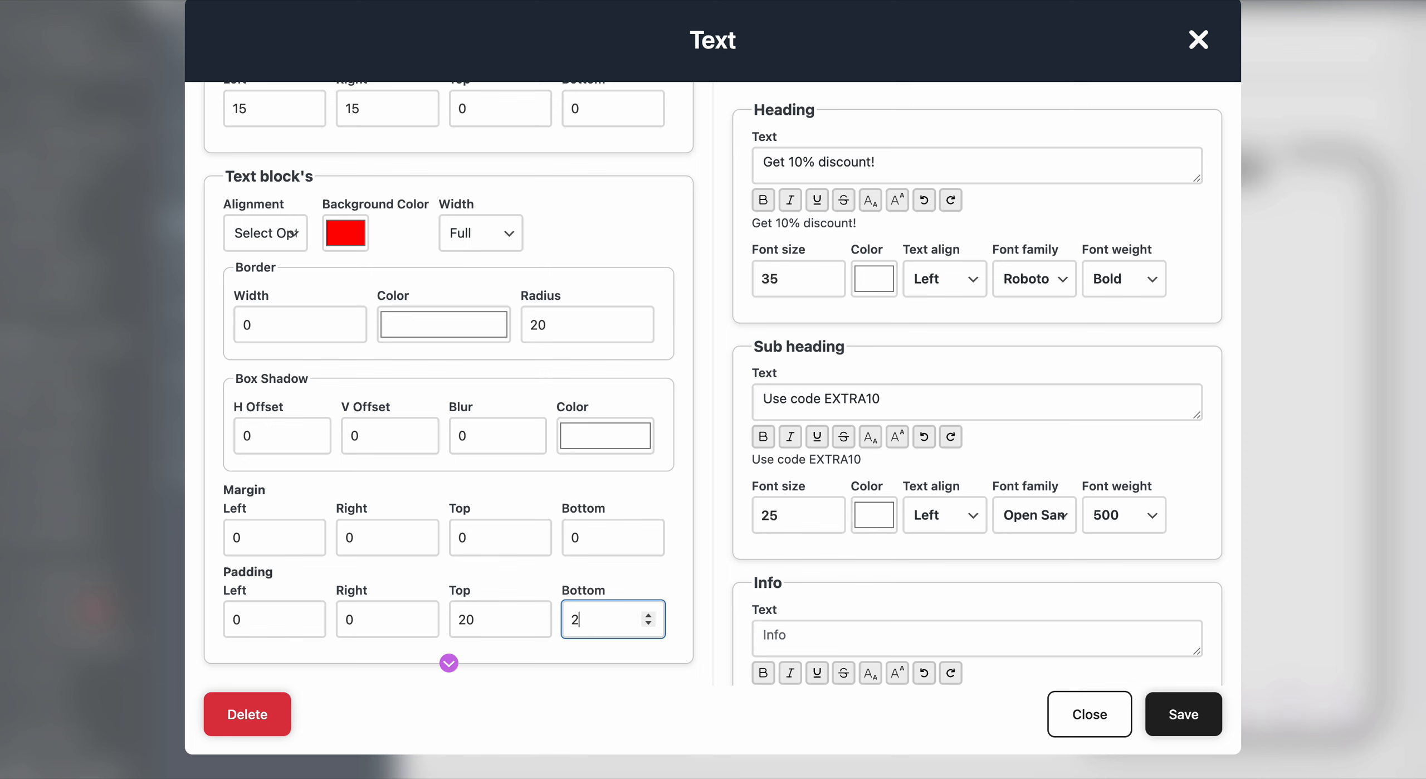
{"action": "left_click", "coordinate": [1183, 715]}
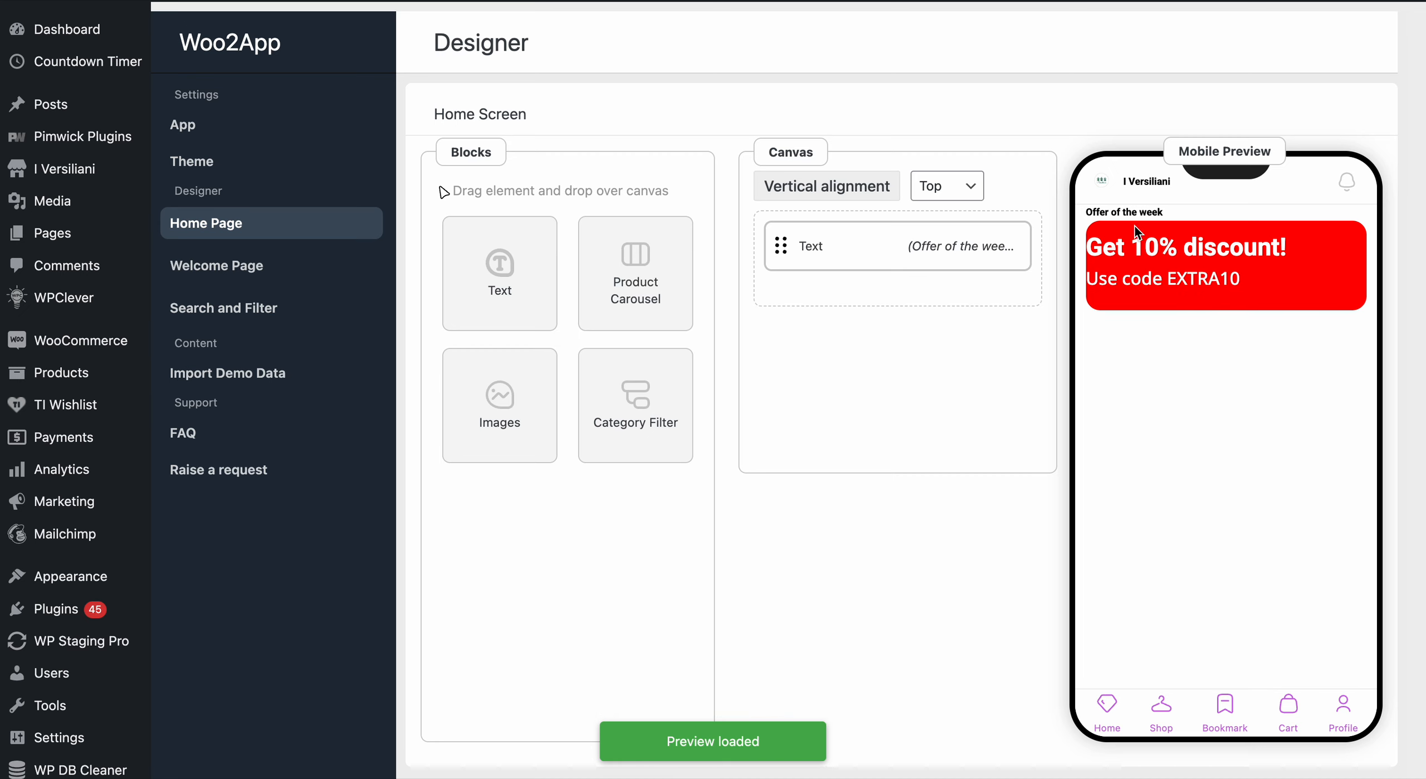
- Reopen the Text block, set the section background color to grey, and save
{"action": "left_click_drag", "start_coordinate": [1086, 213], "coordinate": [1202, 222]}
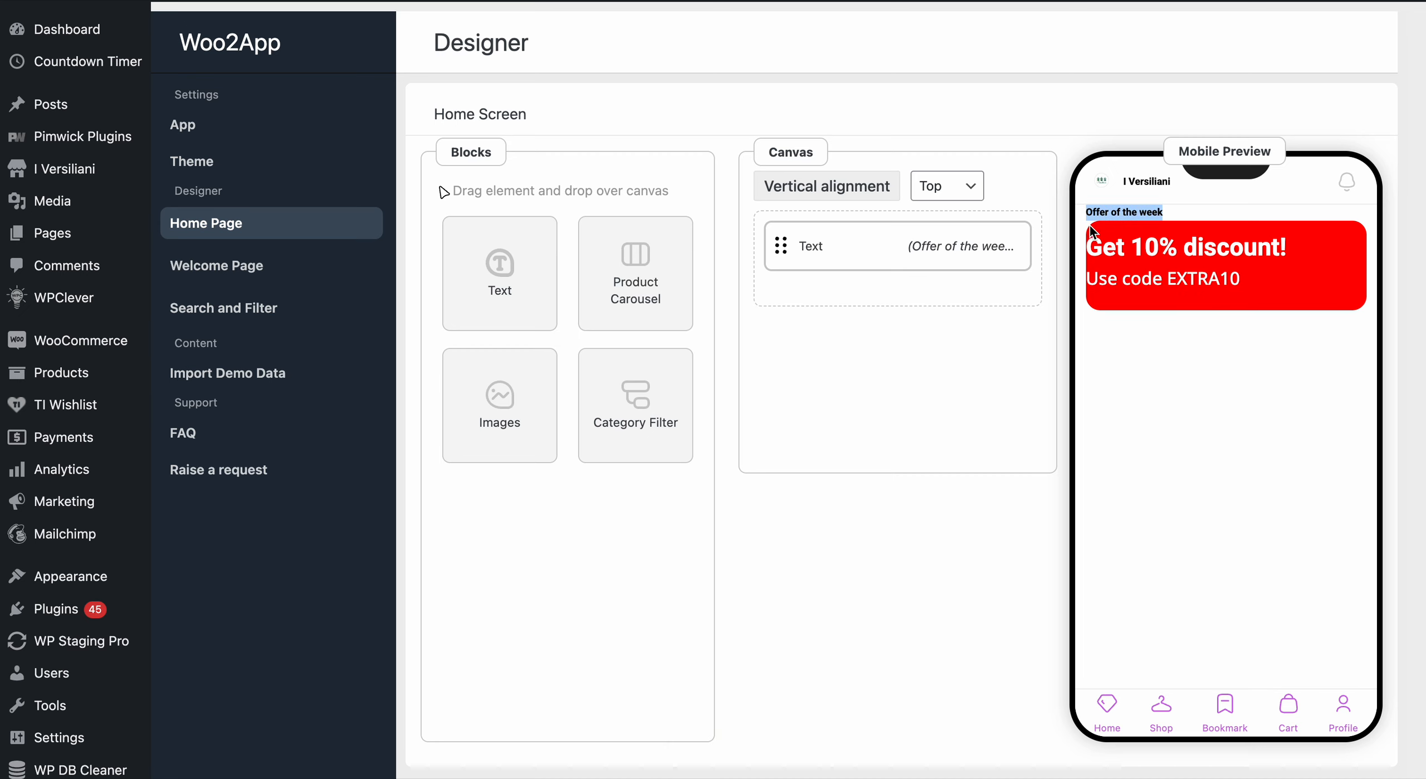
{"action": "left_click", "coordinate": [1087, 299]}
{"action": "left_click", "coordinate": [897, 247]}
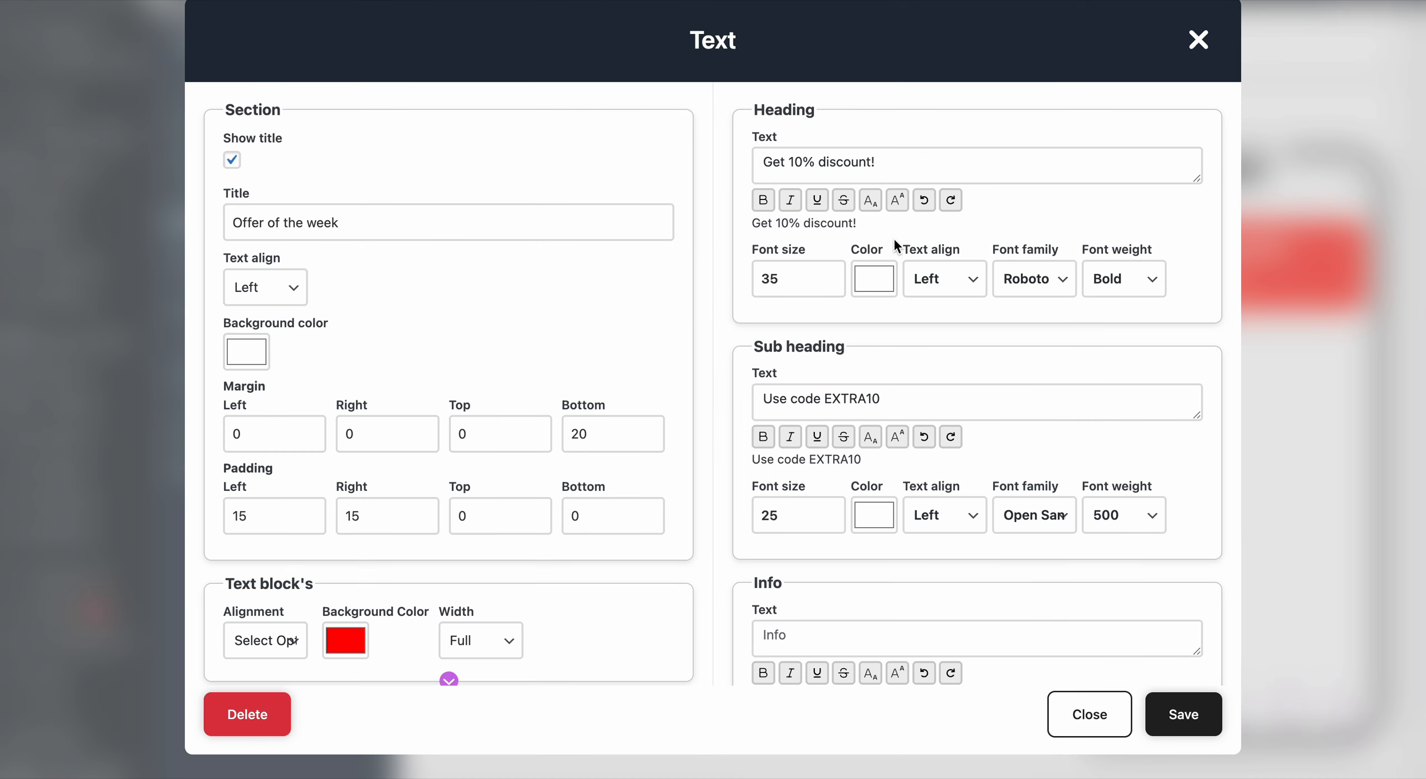
{"action": "left_click", "coordinate": [248, 351]}
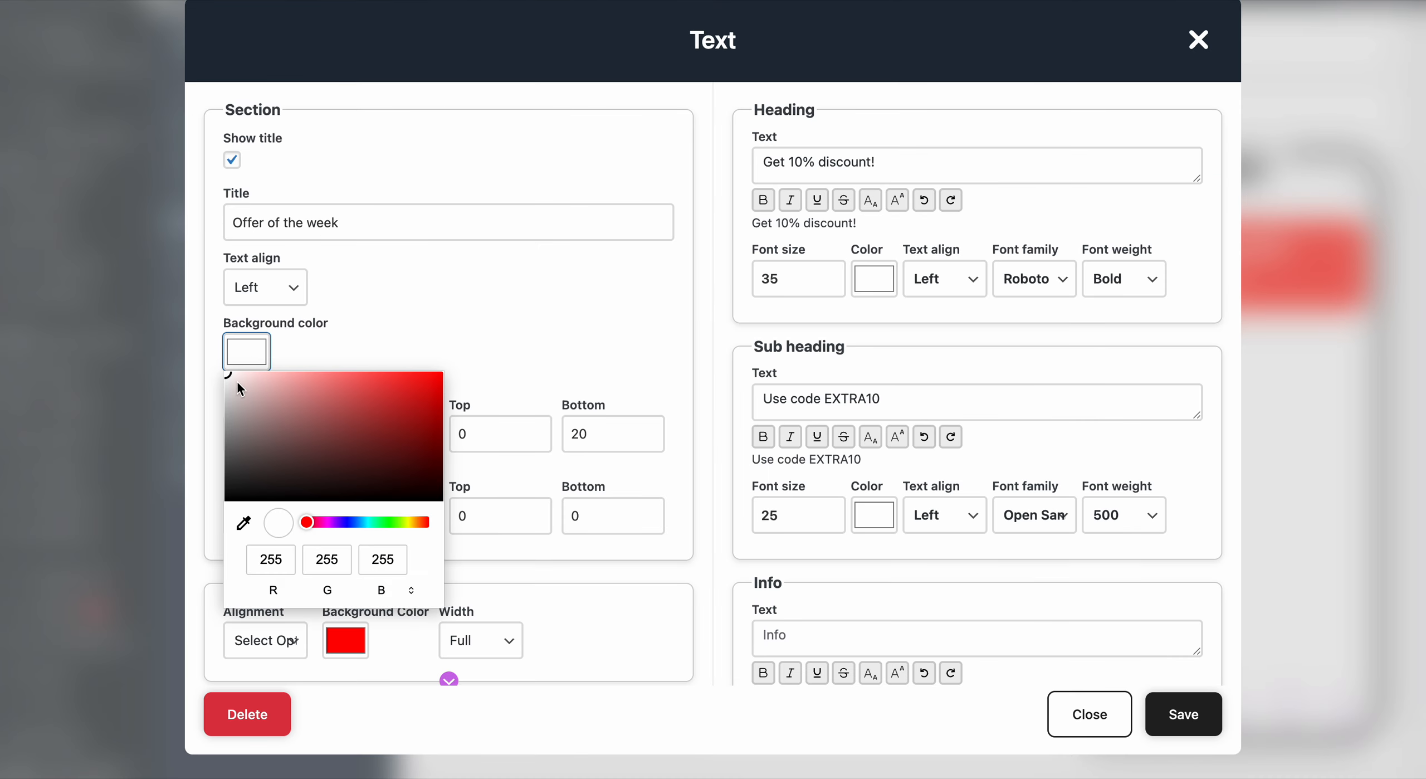
{"action": "left_click_drag", "start_coordinate": [236, 379], "coordinate": [217, 409]}
{"action": "left_click", "coordinate": [452, 315]}
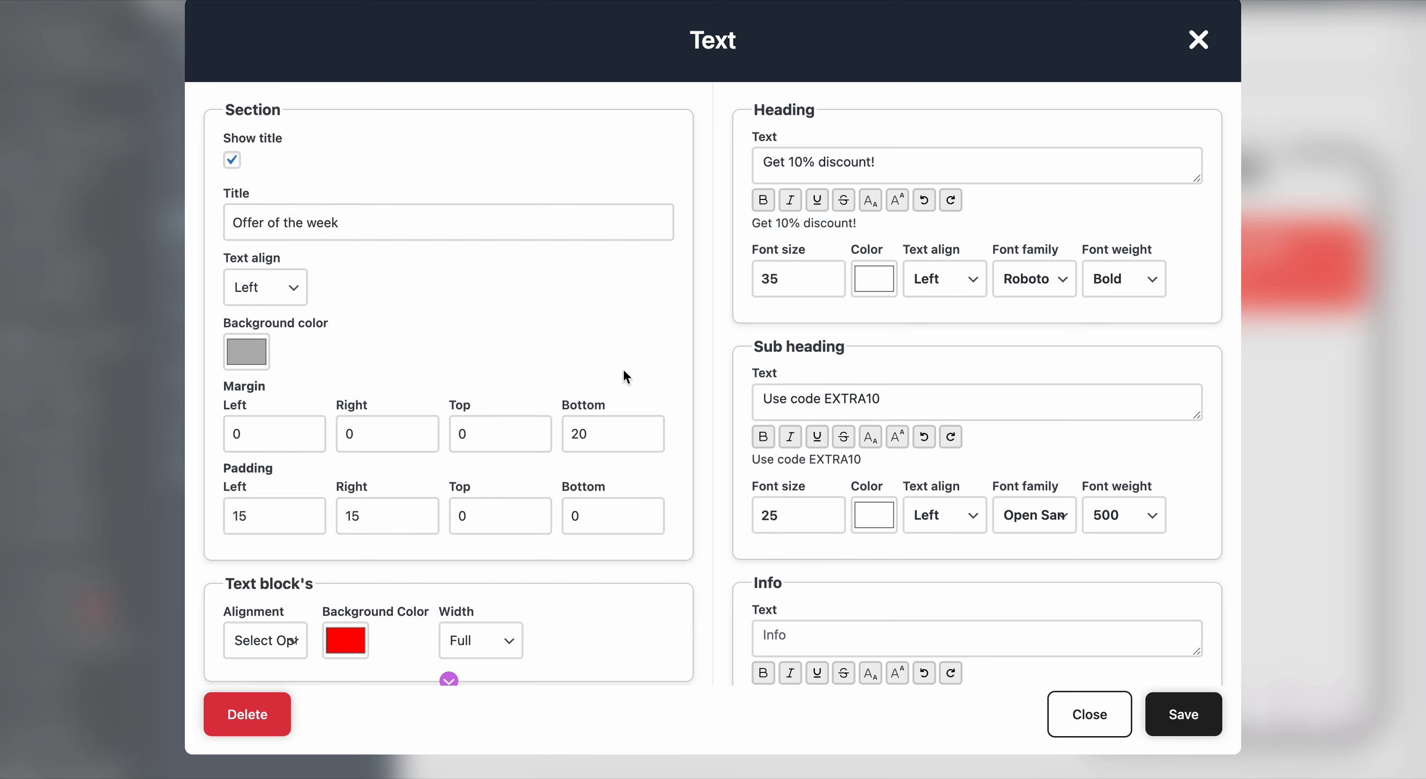
{"action": "left_click", "coordinate": [1187, 713]}
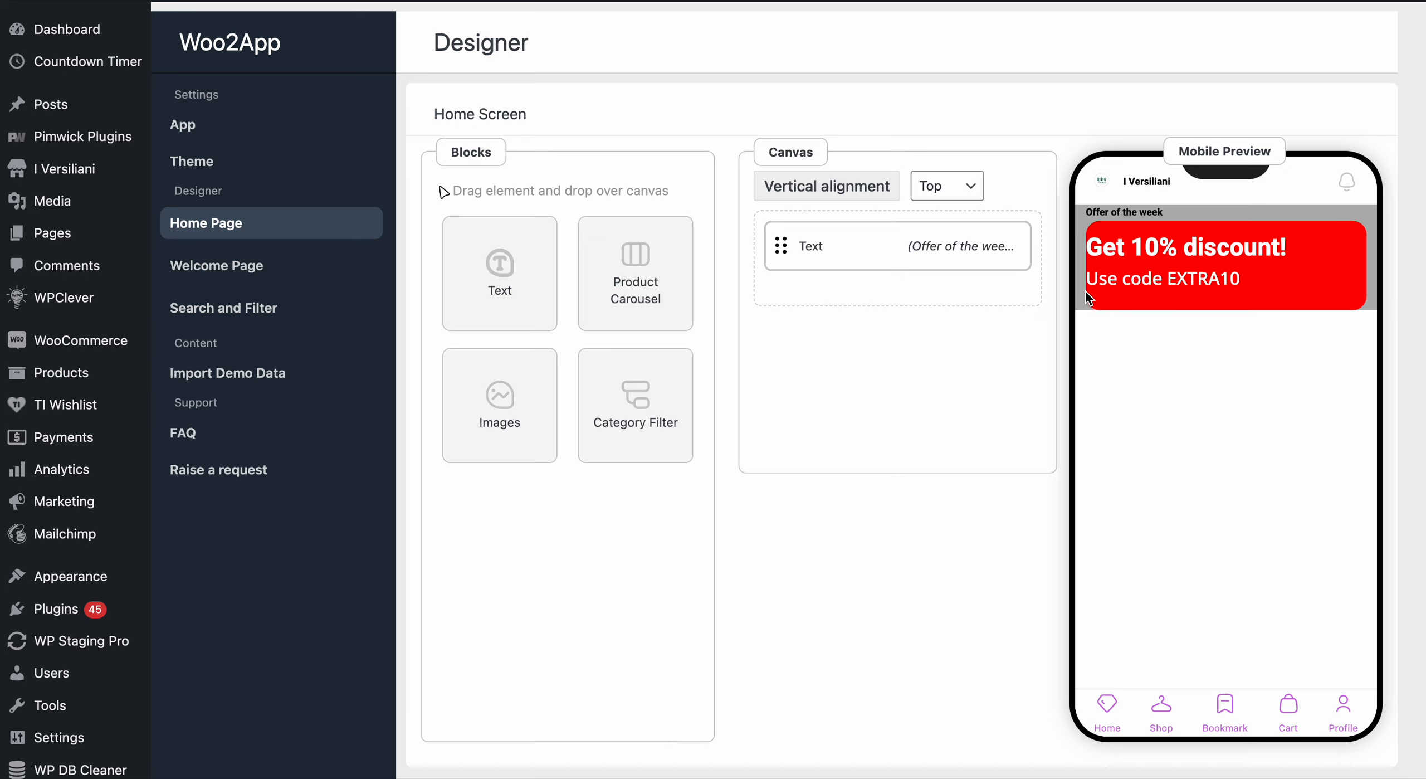
- Reopen the Text block and set the section's top and bottom padding to 20
{"action": "mouse_move", "coordinate": [864, 263]}
{"action": "left_click", "coordinate": [854, 248]}
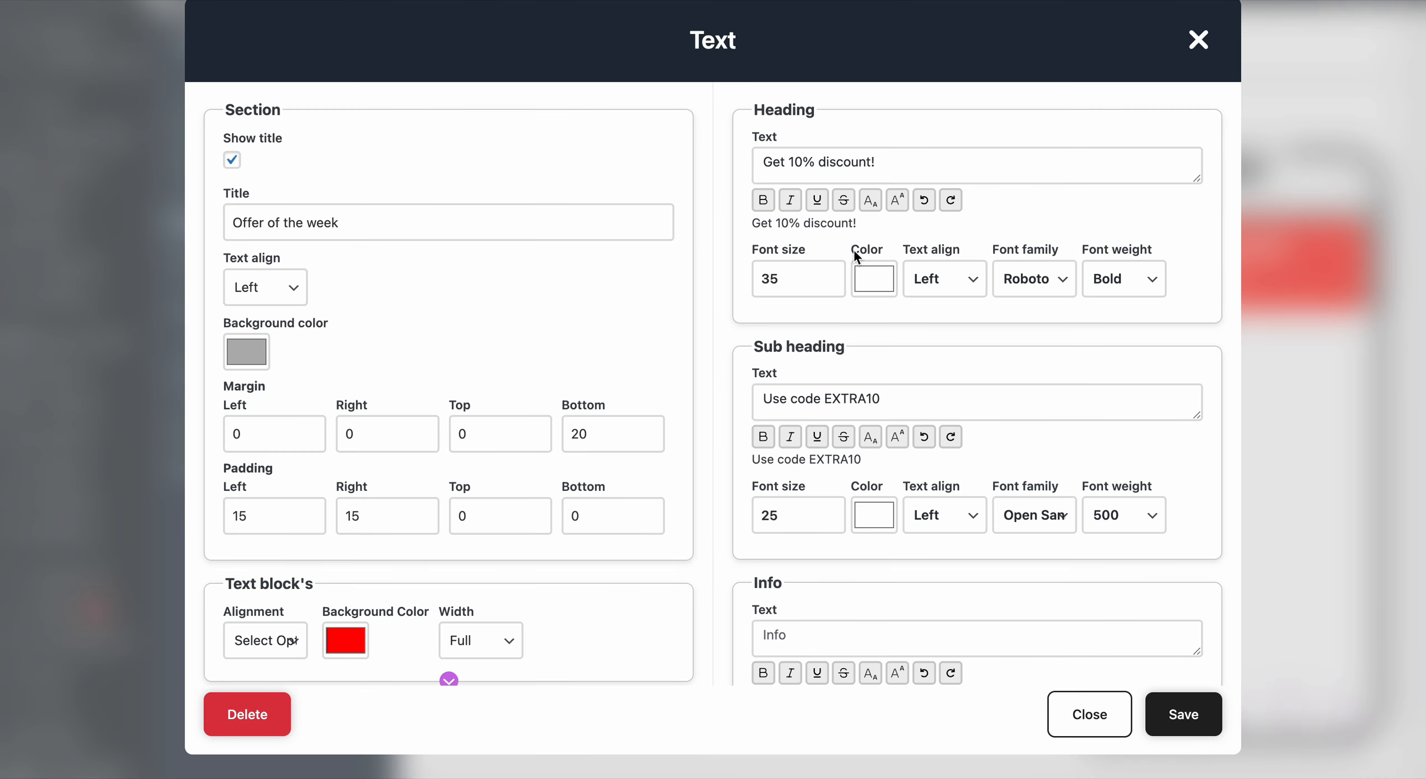
{"action": "left_click", "coordinate": [250, 514]}
{"action": "left_click", "coordinate": [378, 515]}
{"action": "left_click", "coordinate": [460, 516]}
{"action": "type", "text": "2"}
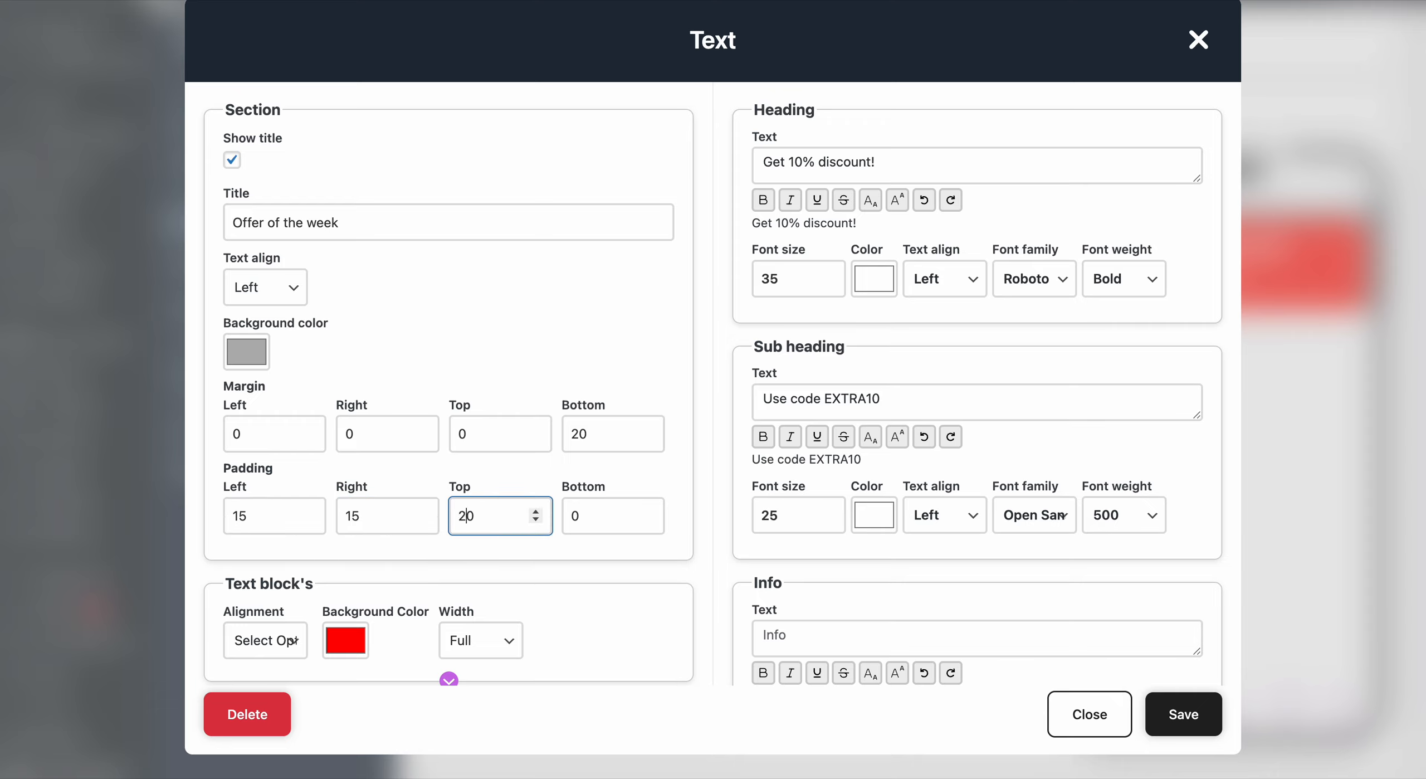
{"action": "left_click", "coordinate": [589, 523]}
{"action": "type", "text": "2"}
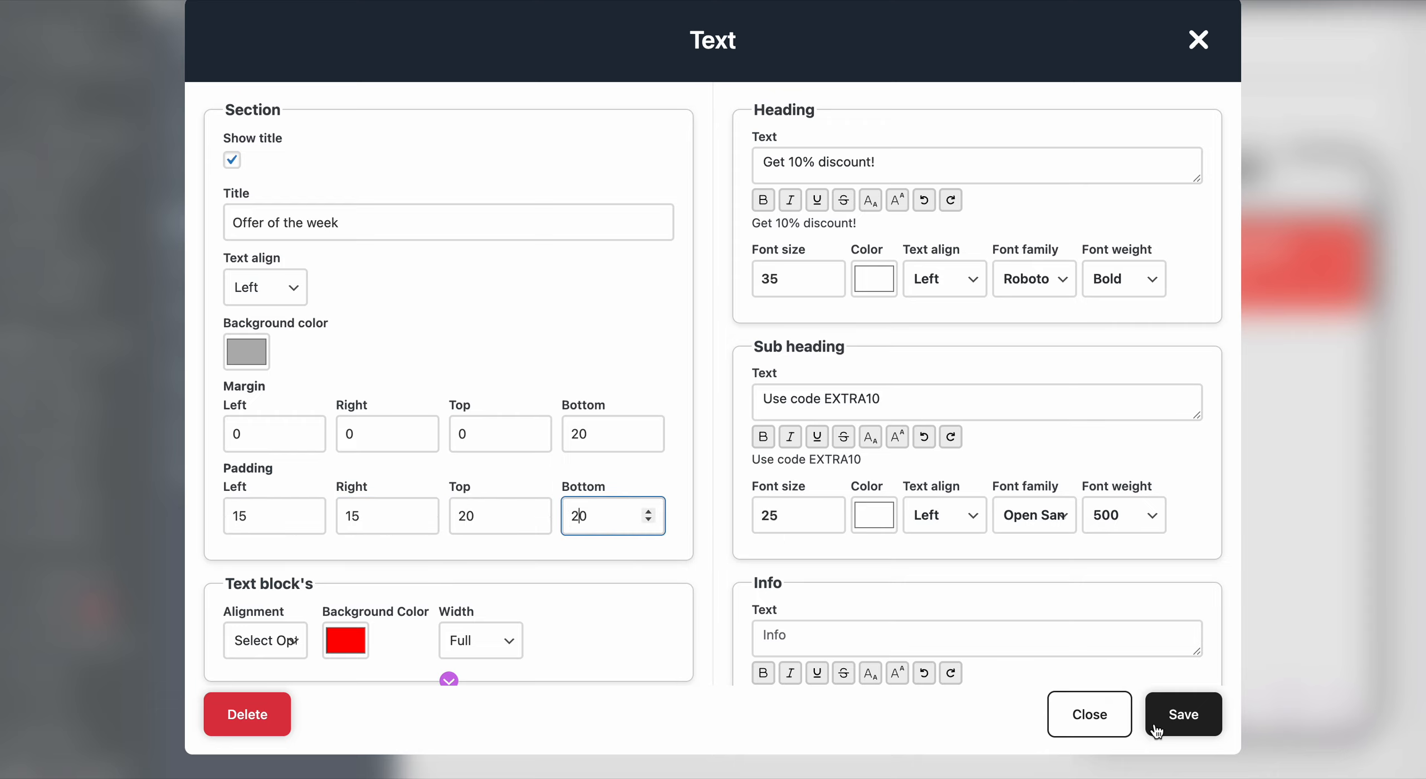
- Center-align the section title and save the block
{"action": "left_click", "coordinate": [270, 287]}
{"action": "left_click", "coordinate": [271, 310]}
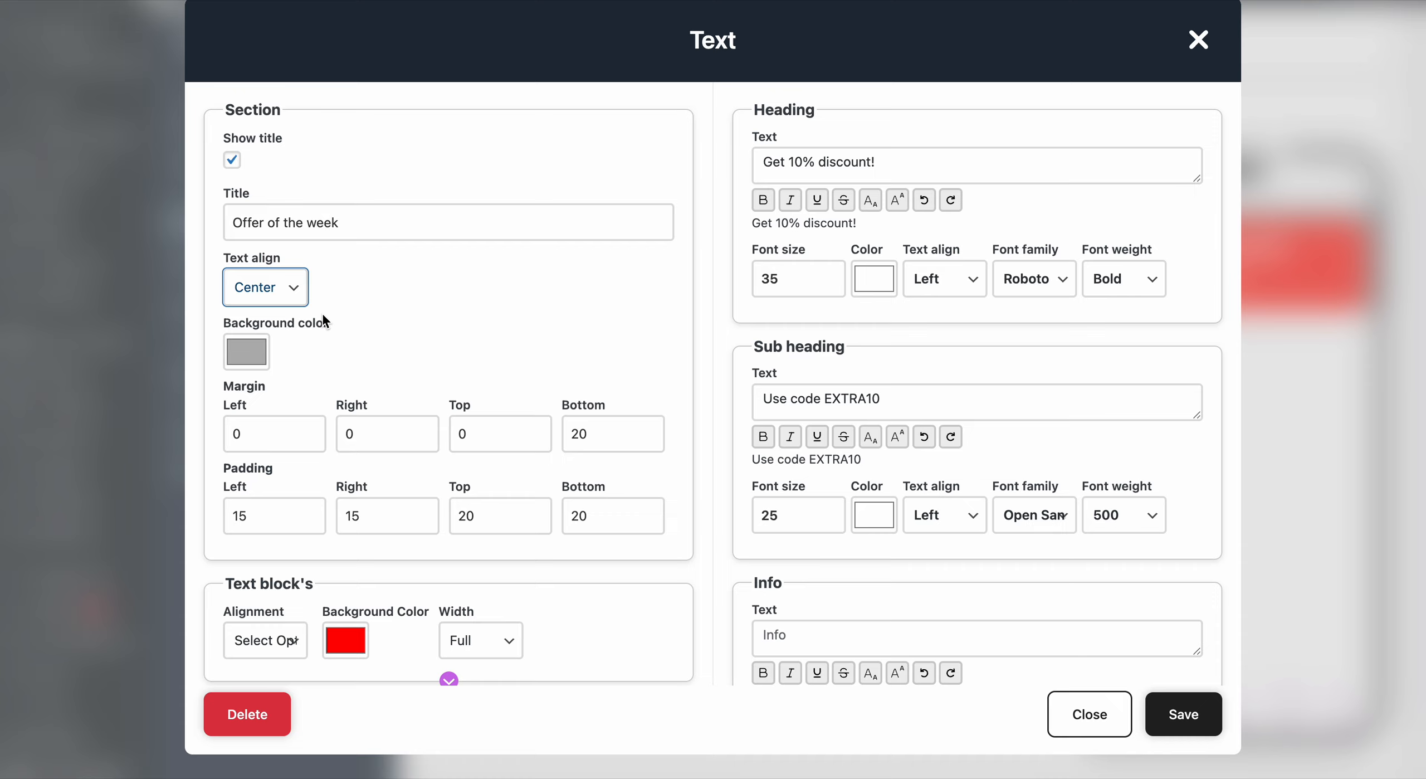
{"action": "left_click", "coordinate": [1197, 725]}
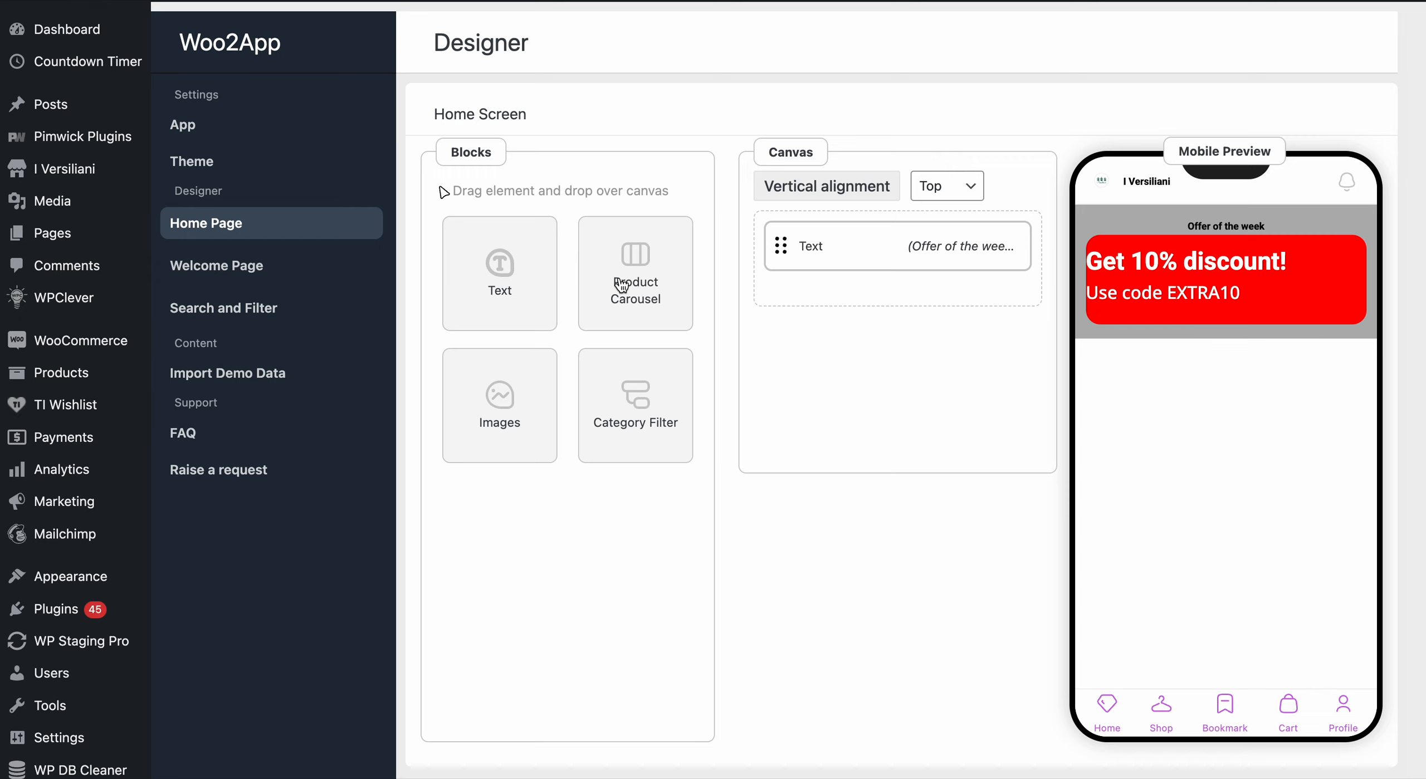
- Add a Product Carousel block below the Text block and title it "Latest Products"
{"action": "left_click_drag", "start_coordinate": [622, 285], "coordinate": [875, 306]}
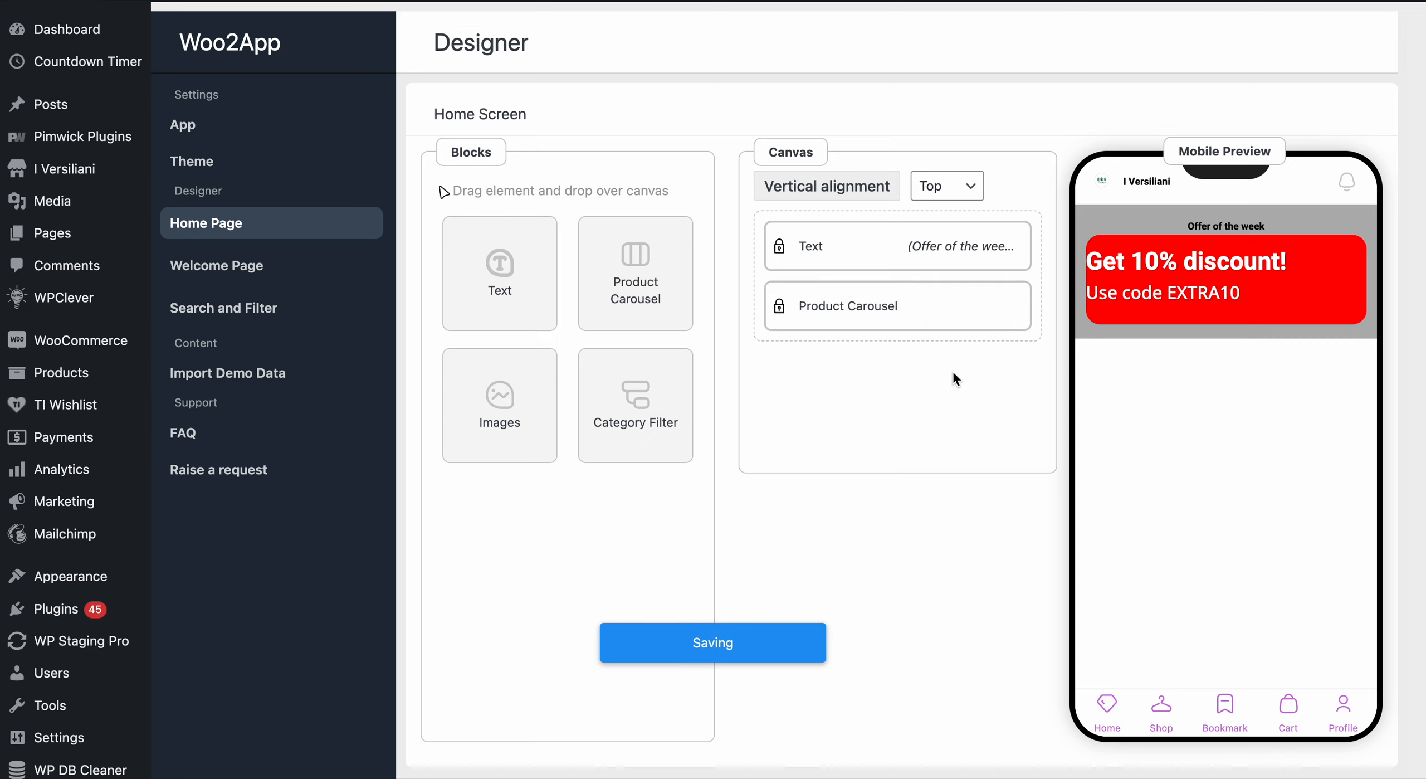
{"action": "left_click", "coordinate": [909, 304]}
{"action": "left_click", "coordinate": [322, 232]}
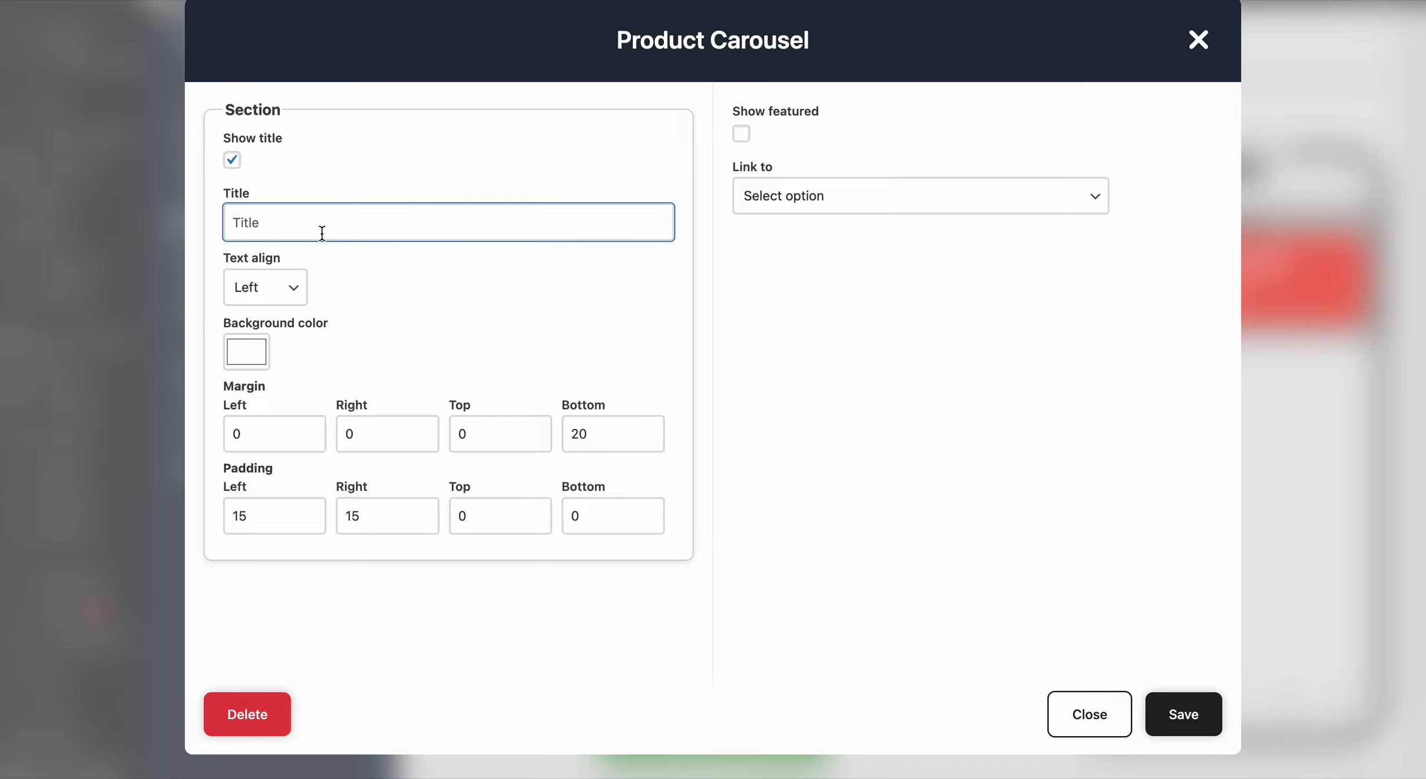
{"action": "type", "text": "Latest Product"}
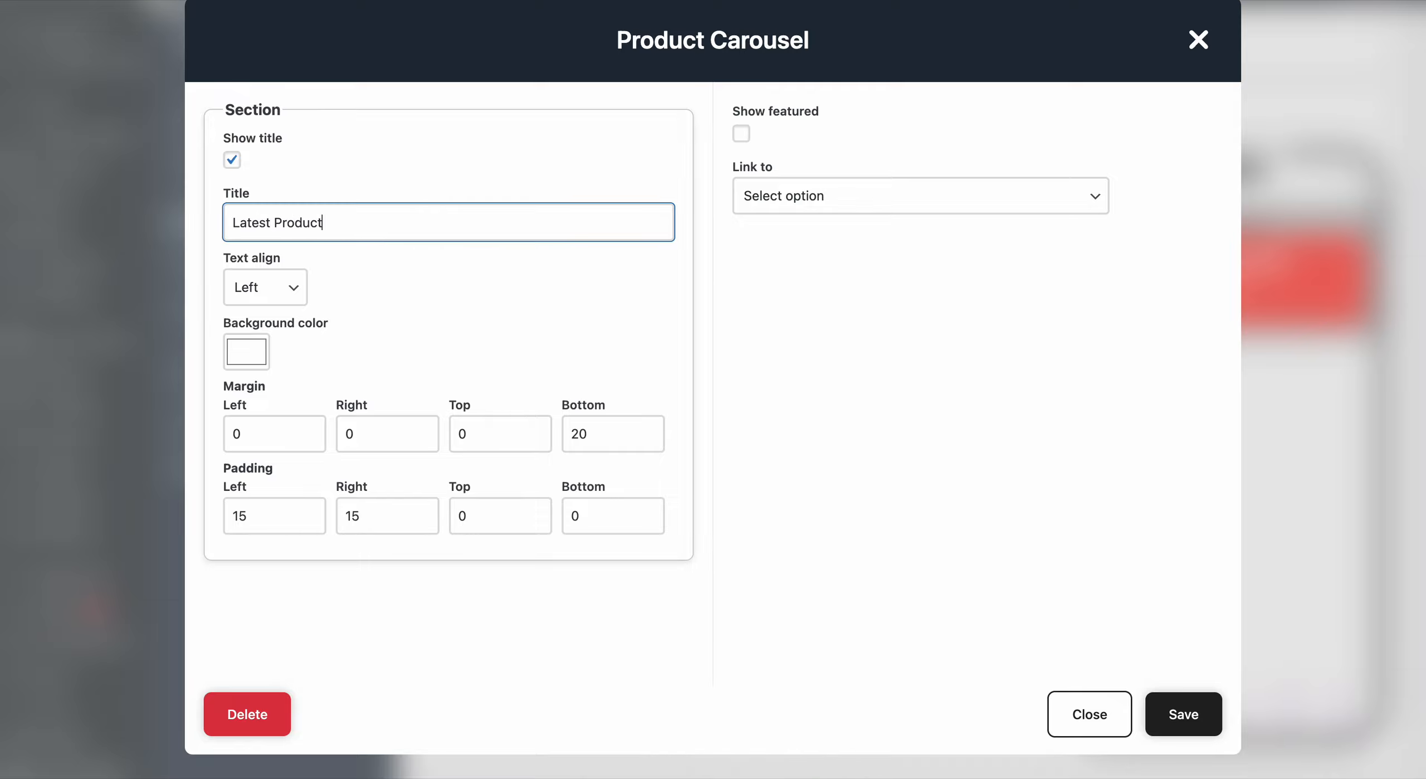
{"action": "type", "text": "s"}
- Set the carousel section's background color to green
{"action": "left_click", "coordinate": [245, 351]}
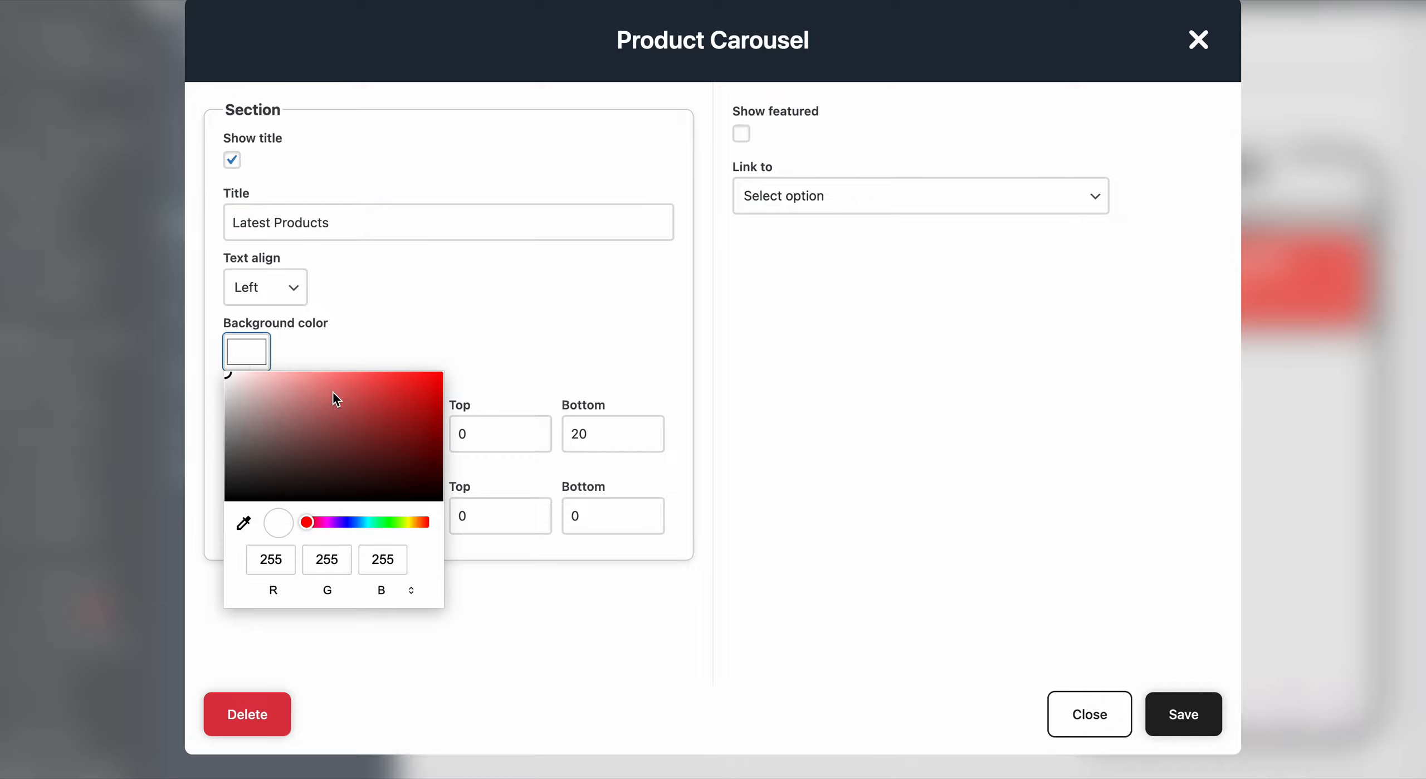
{"action": "mouse_move", "coordinate": [328, 380]}
{"action": "left_mouse_down"}
{"action": "mouse_move", "coordinate": [267, 369]}
{"action": "mouse_move", "coordinate": [299, 375]}
{"action": "mouse_move", "coordinate": [287, 397]}
{"action": "left_mouse_up"}
{"action": "left_click_drag", "start_coordinate": [317, 525], "coordinate": [383, 527]}
{"action": "left_click", "coordinate": [411, 395]}
{"action": "left_click_drag", "start_coordinate": [411, 395], "coordinate": [373, 371]}
{"action": "left_click", "coordinate": [528, 325]}
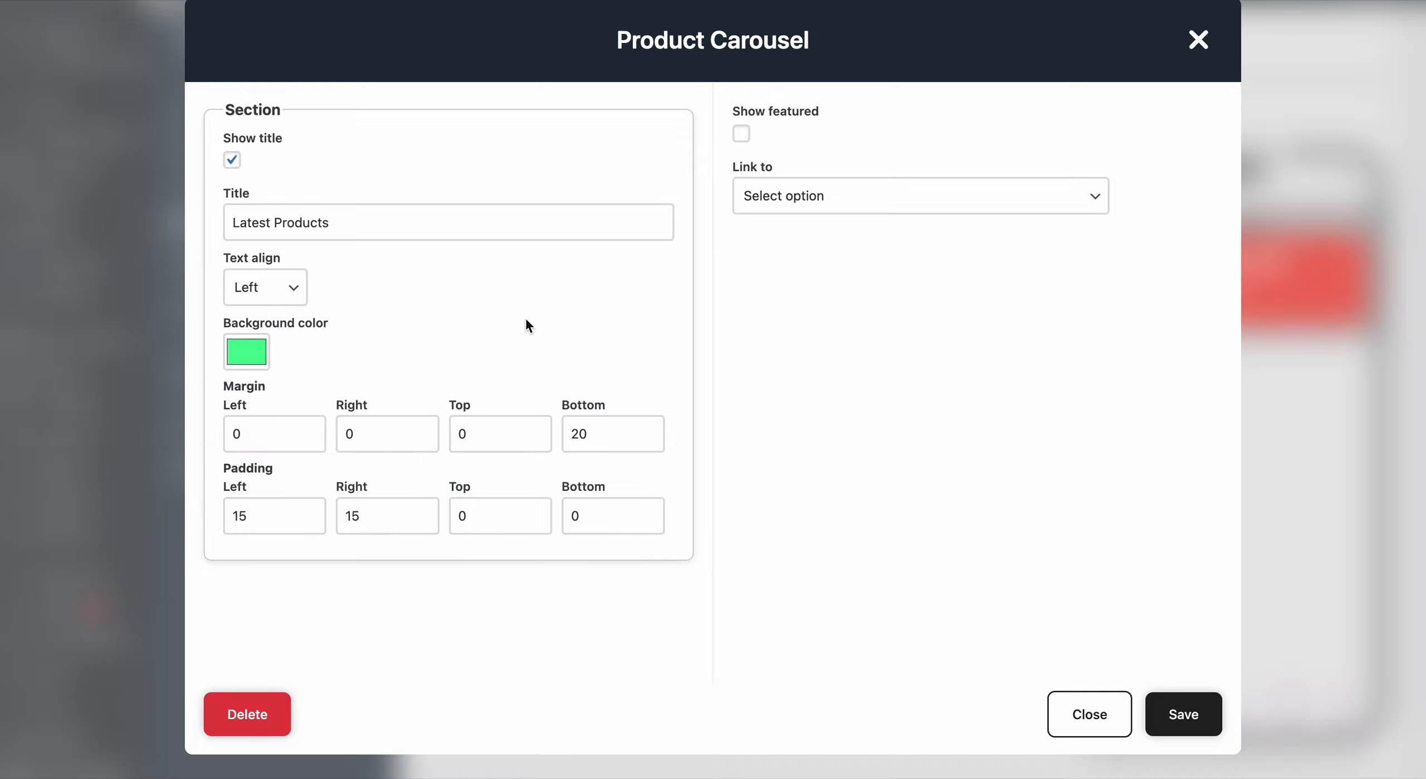
- Link the product carousel to Category
{"action": "left_click", "coordinate": [864, 218]}
{"action": "left_click", "coordinate": [819, 215]}
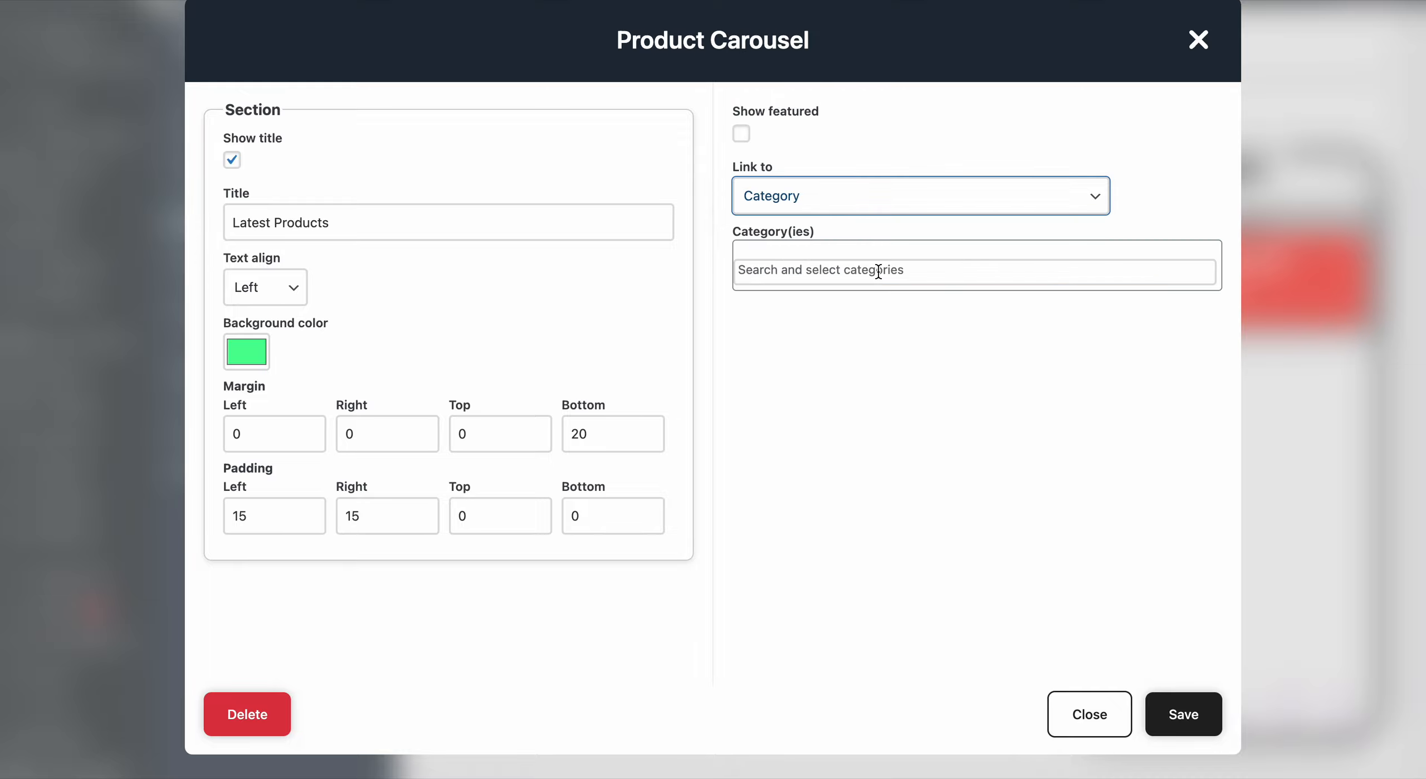
- Select the Jeans category for the product carousel and save the block
{"action": "left_click", "coordinate": [829, 285]}
{"action": "type", "text": "jeans"}
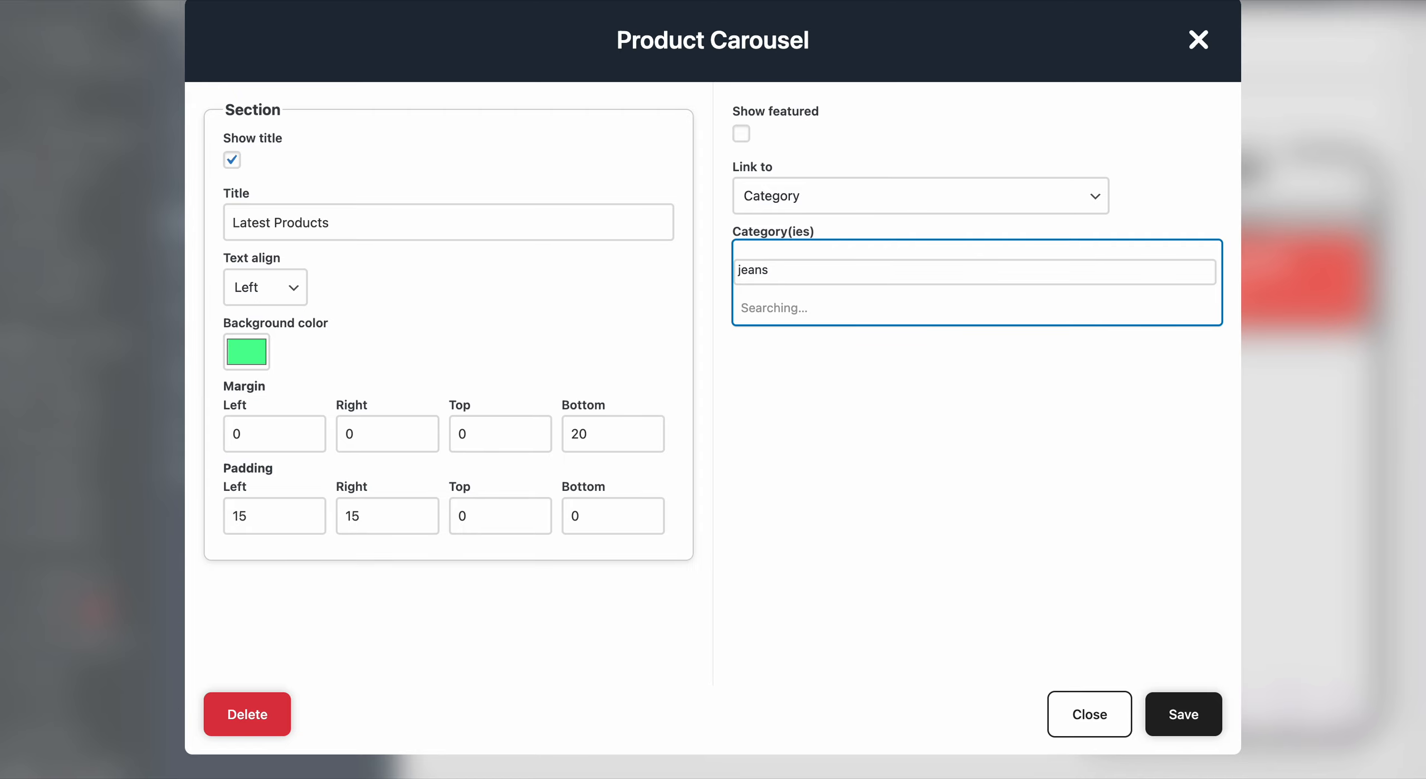
{"action": "left_click", "coordinate": [796, 307]}
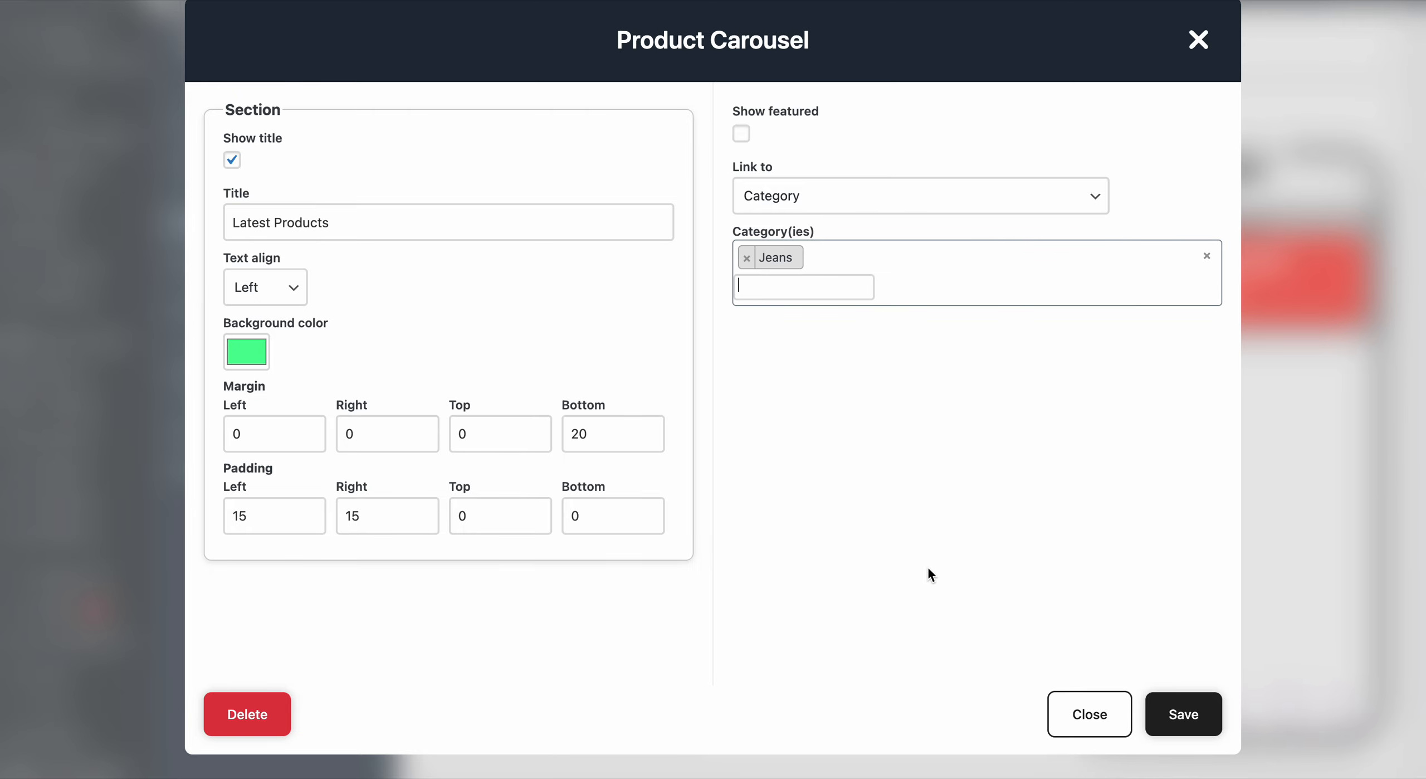
{"action": "left_click", "coordinate": [1187, 715]}
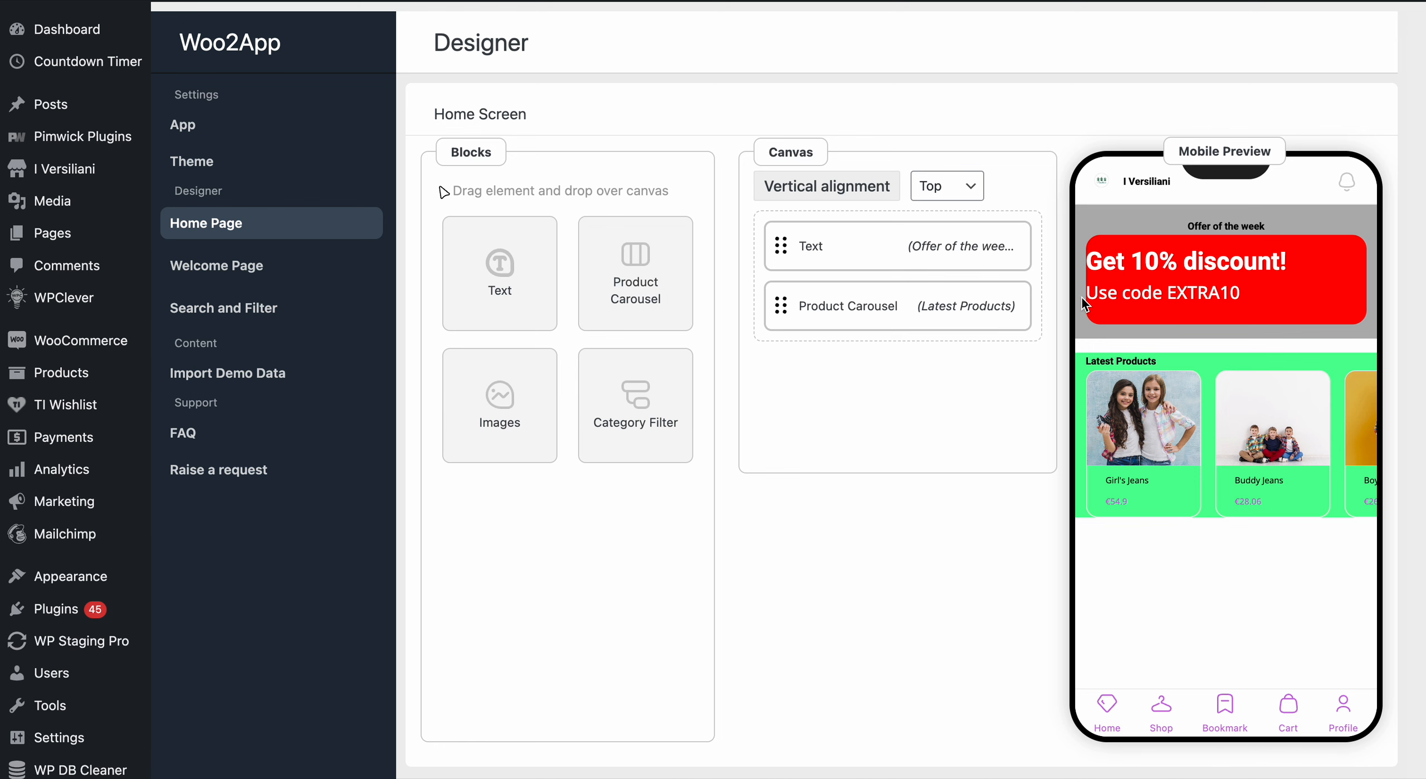
- Set the offer Text block's bottom margin to 0 and save the block
{"action": "left_click", "coordinate": [884, 238]}
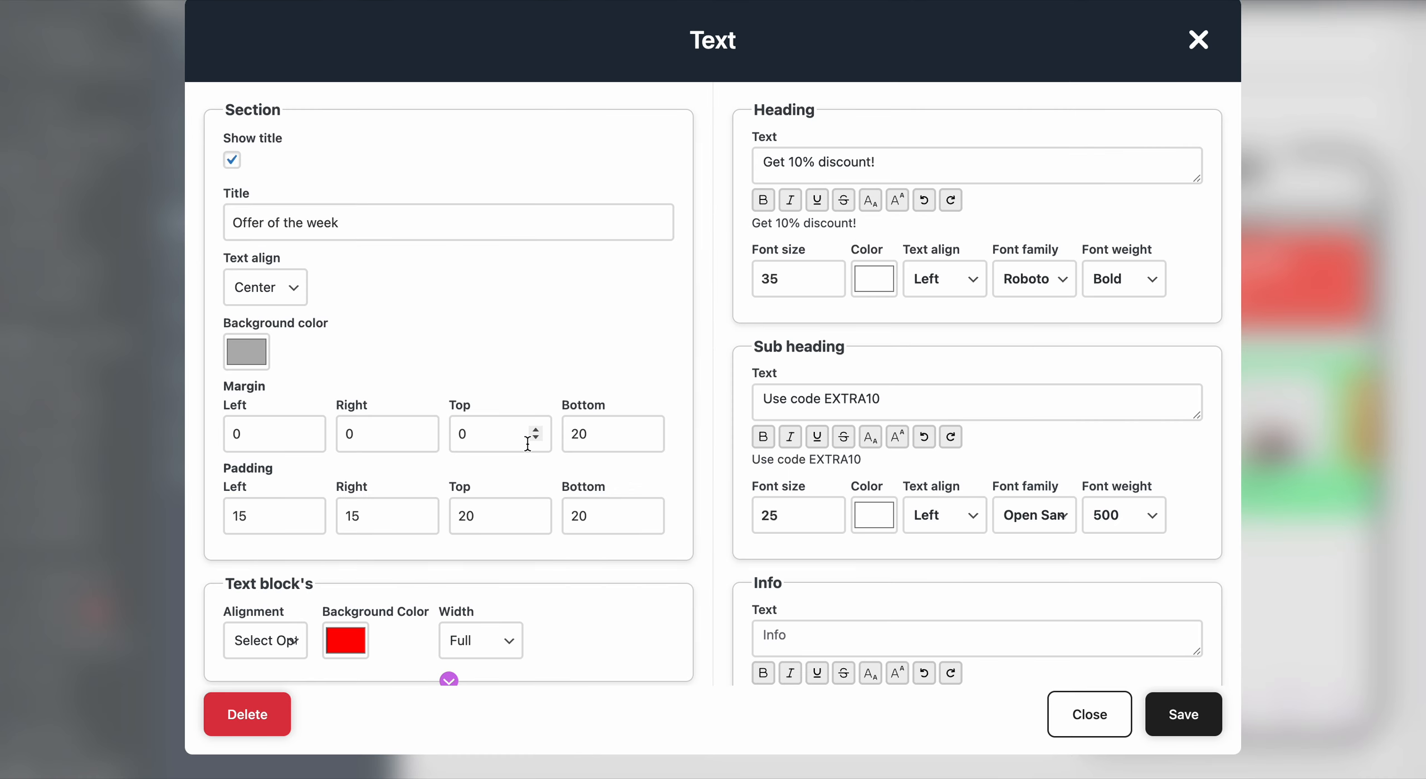
{"action": "left_click", "coordinate": [562, 436]}
{"action": "key", "text": "Delete"}
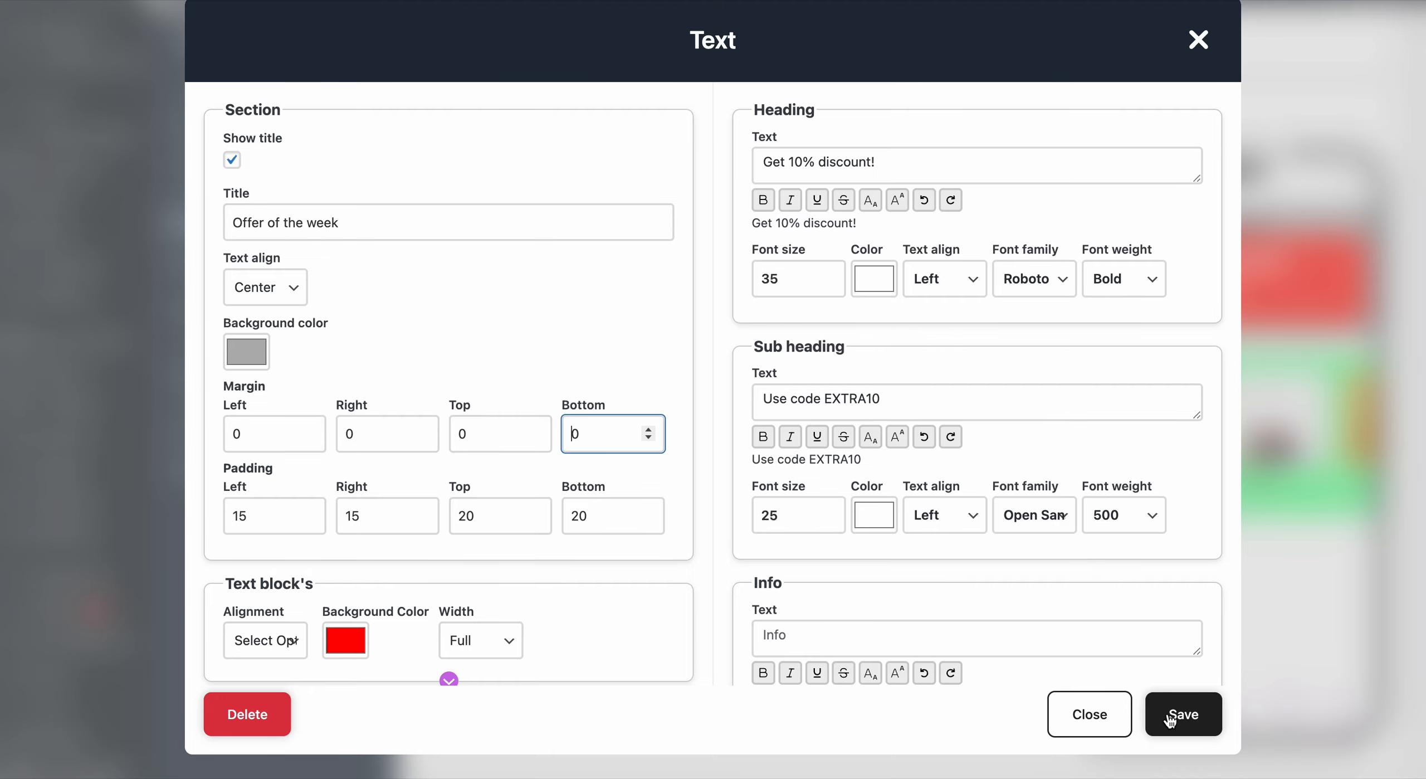
{"action": "left_click", "coordinate": [1217, 727]}
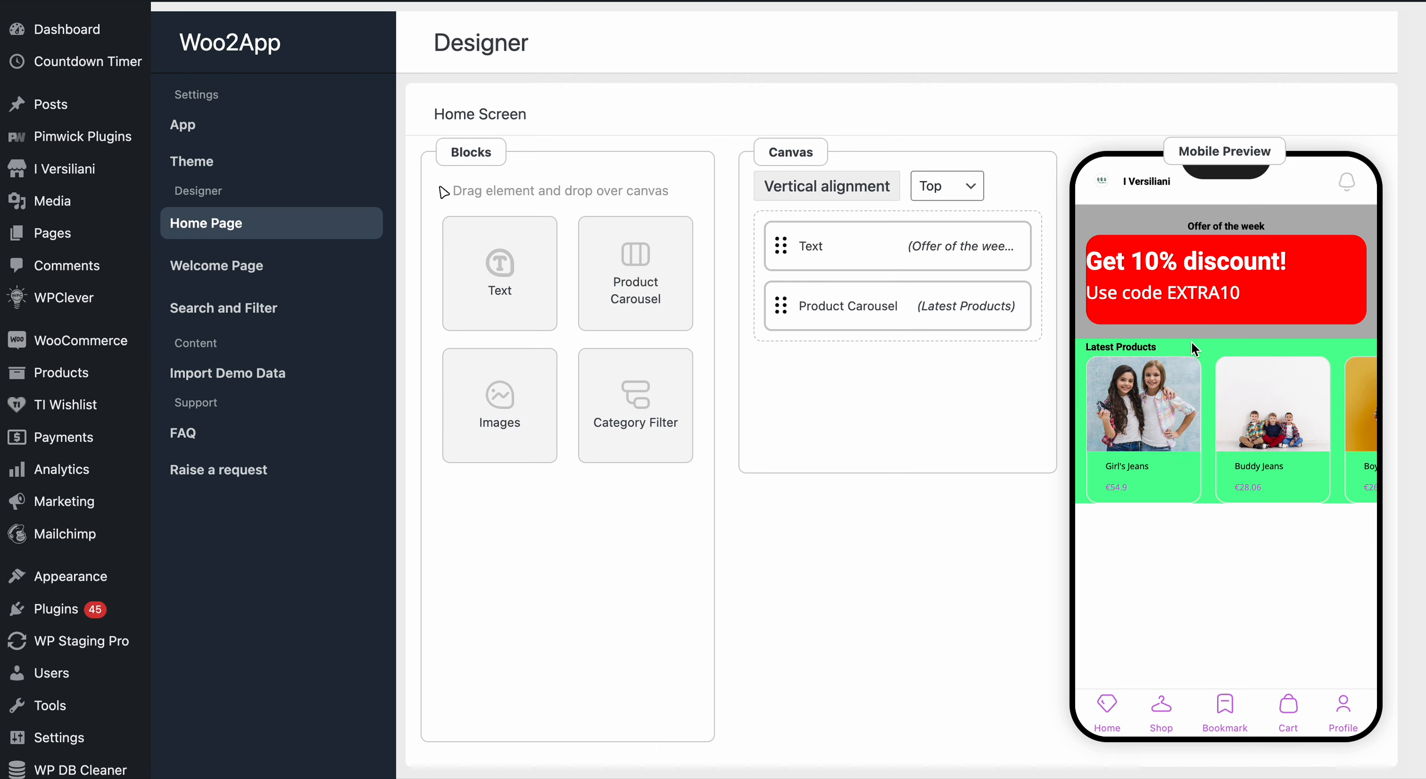
- Set the product carousel's top margin to 40 and save the block
{"action": "left_click", "coordinate": [872, 306]}
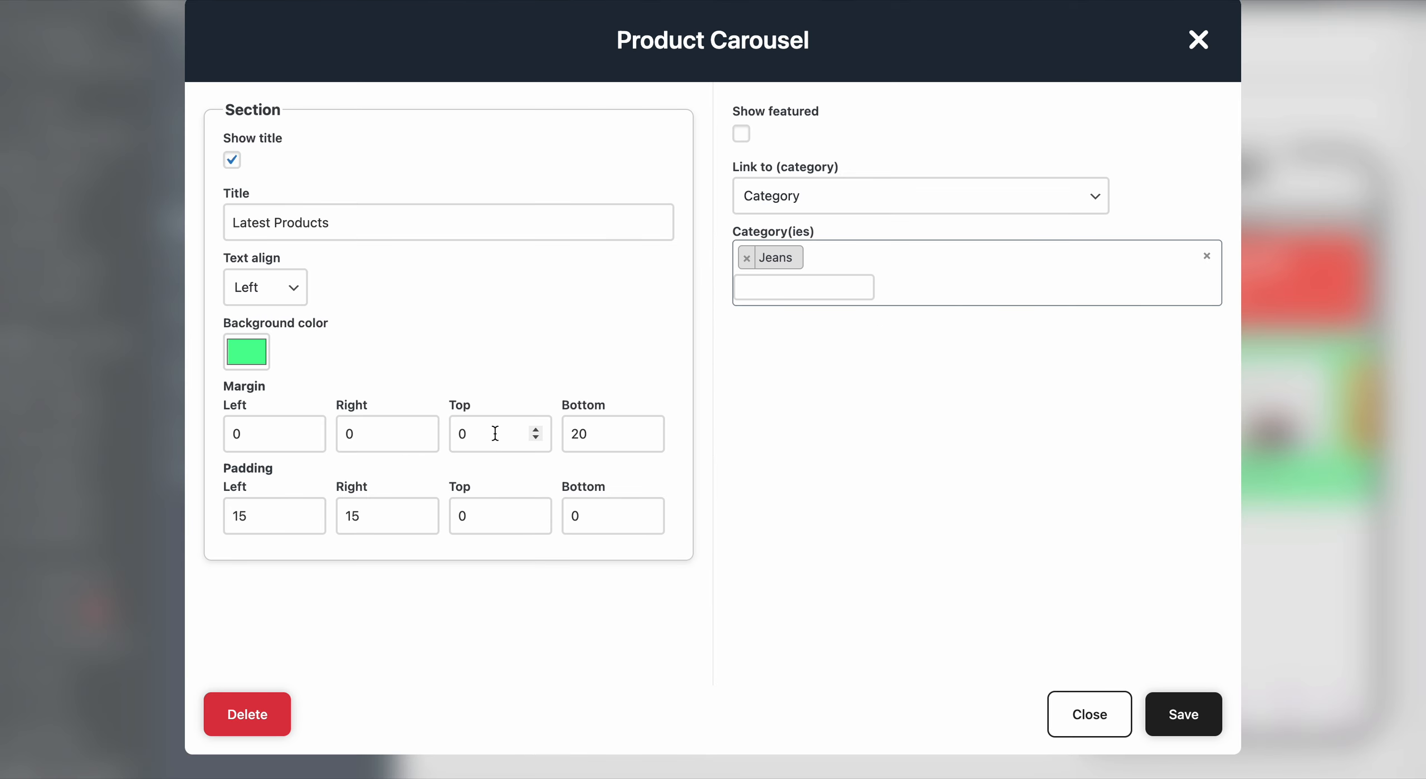
{"action": "left_click", "coordinate": [494, 434]}
{"action": "type", "text": "4"}
{"action": "left_click", "coordinate": [1174, 723]}
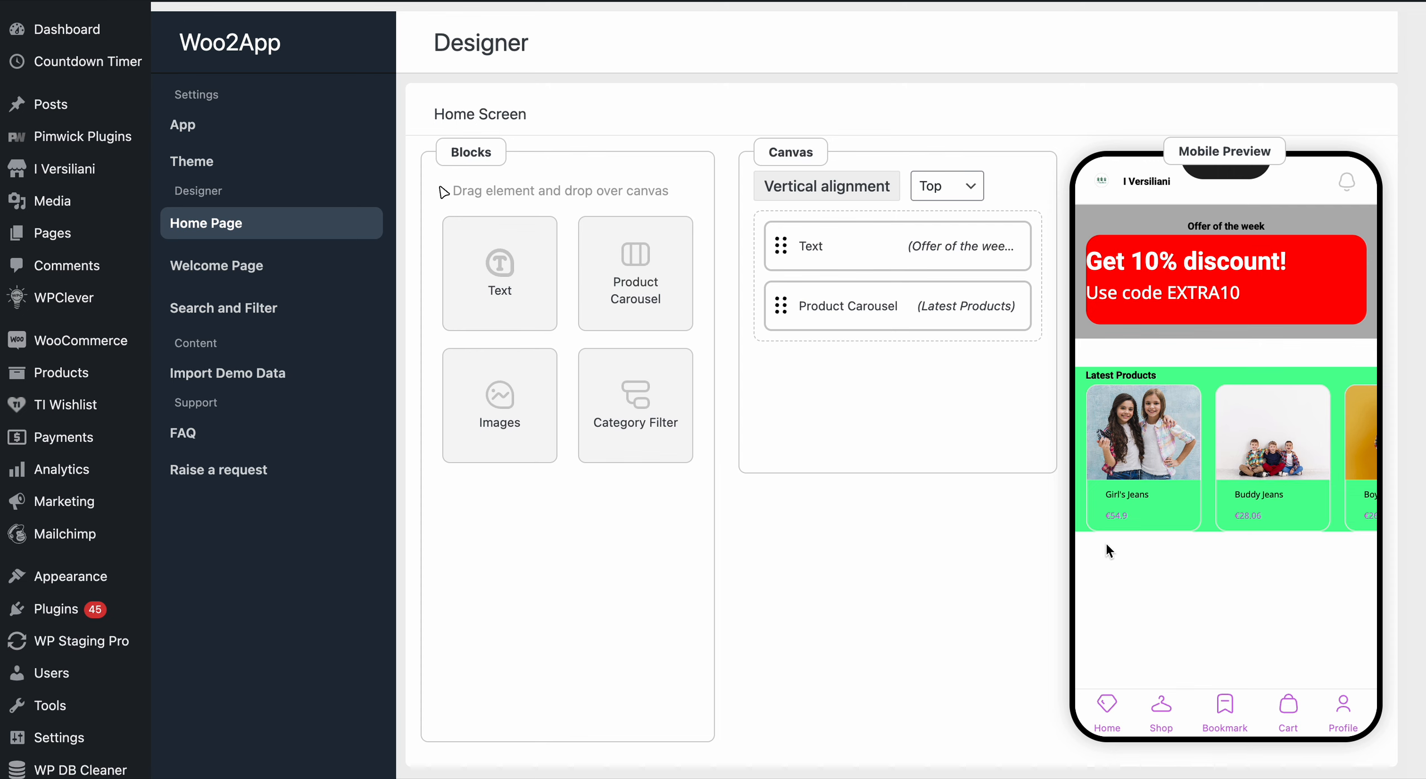
- Set the product carousel's top and bottom padding to 20 each and save the block
{"action": "left_click", "coordinate": [843, 306]}
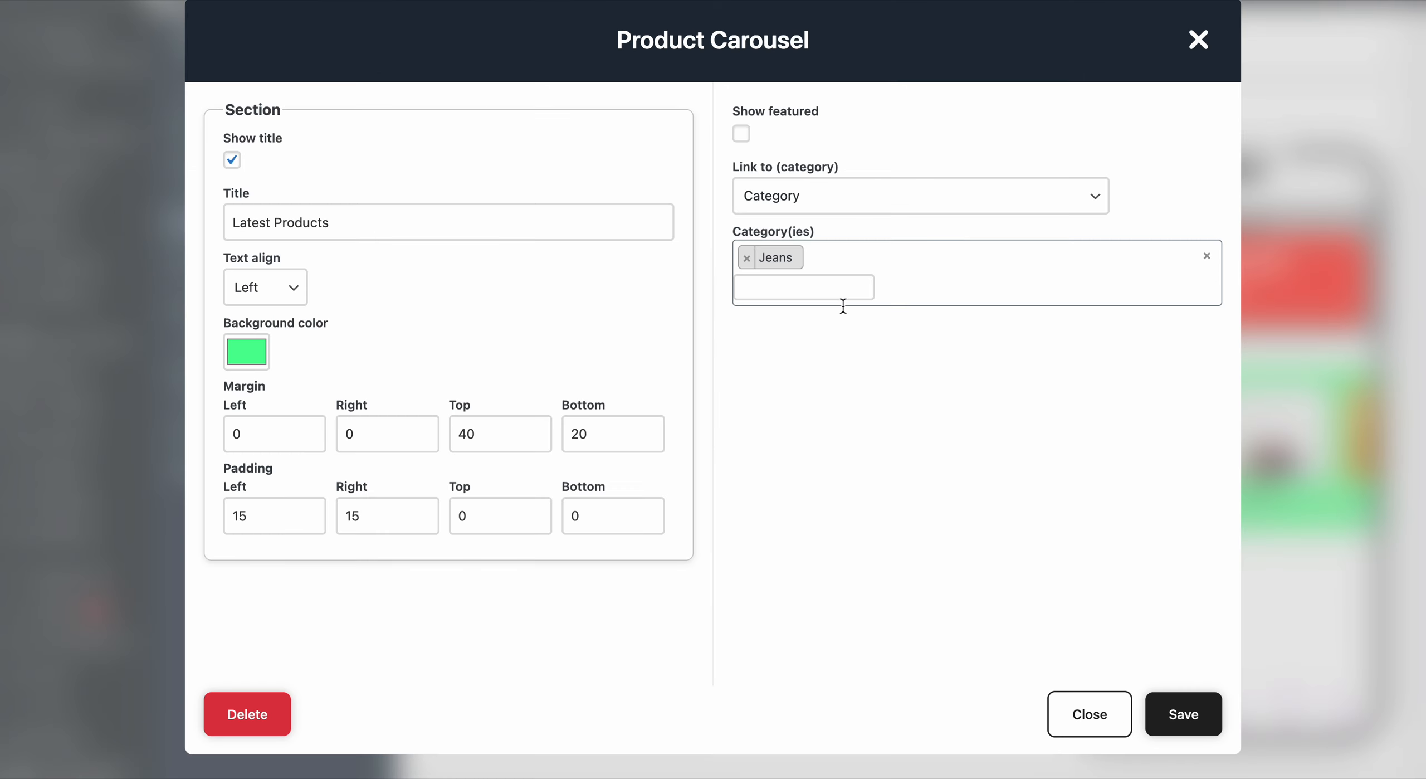
{"action": "left_click", "coordinate": [457, 517]}
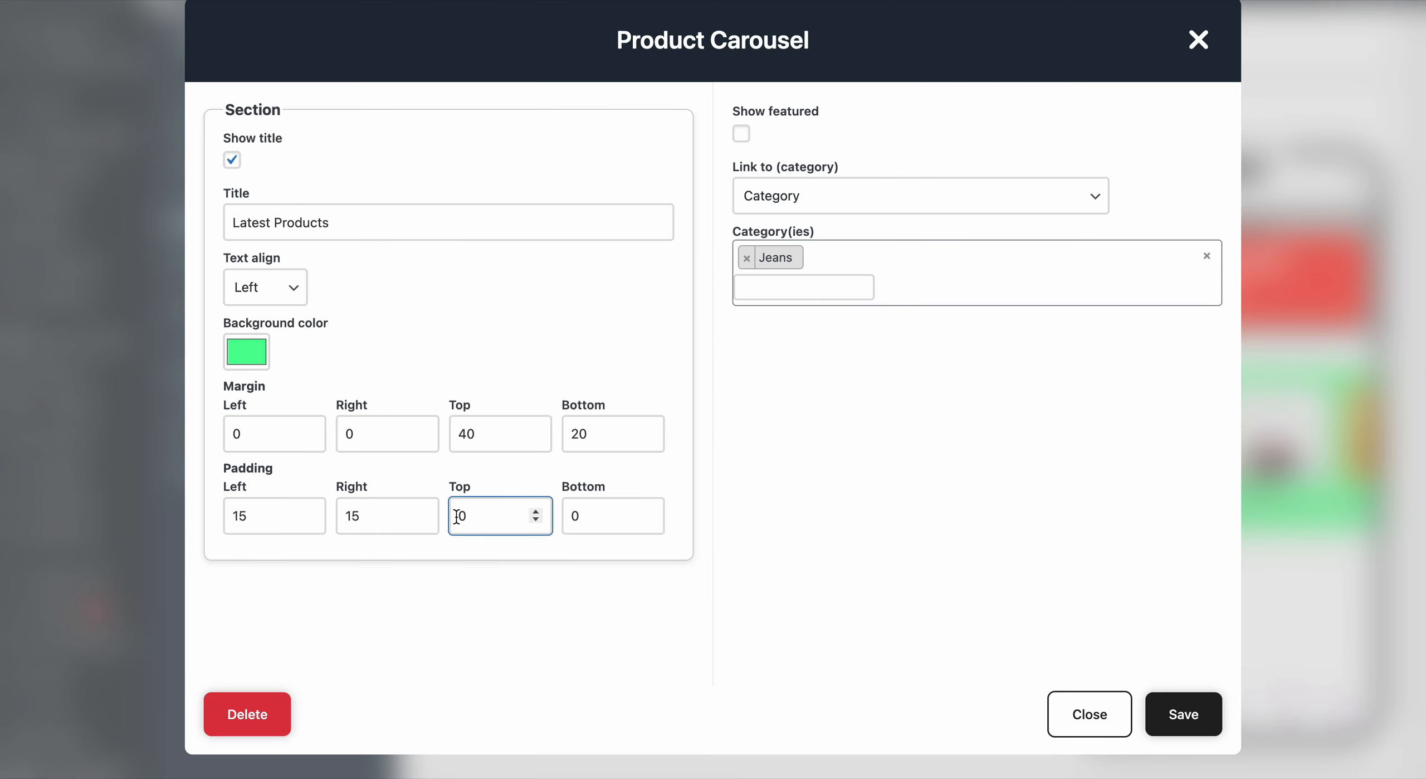
{"action": "type", "text": "2"}
{"action": "left_click", "coordinate": [568, 516]}
{"action": "type", "text": "2"}
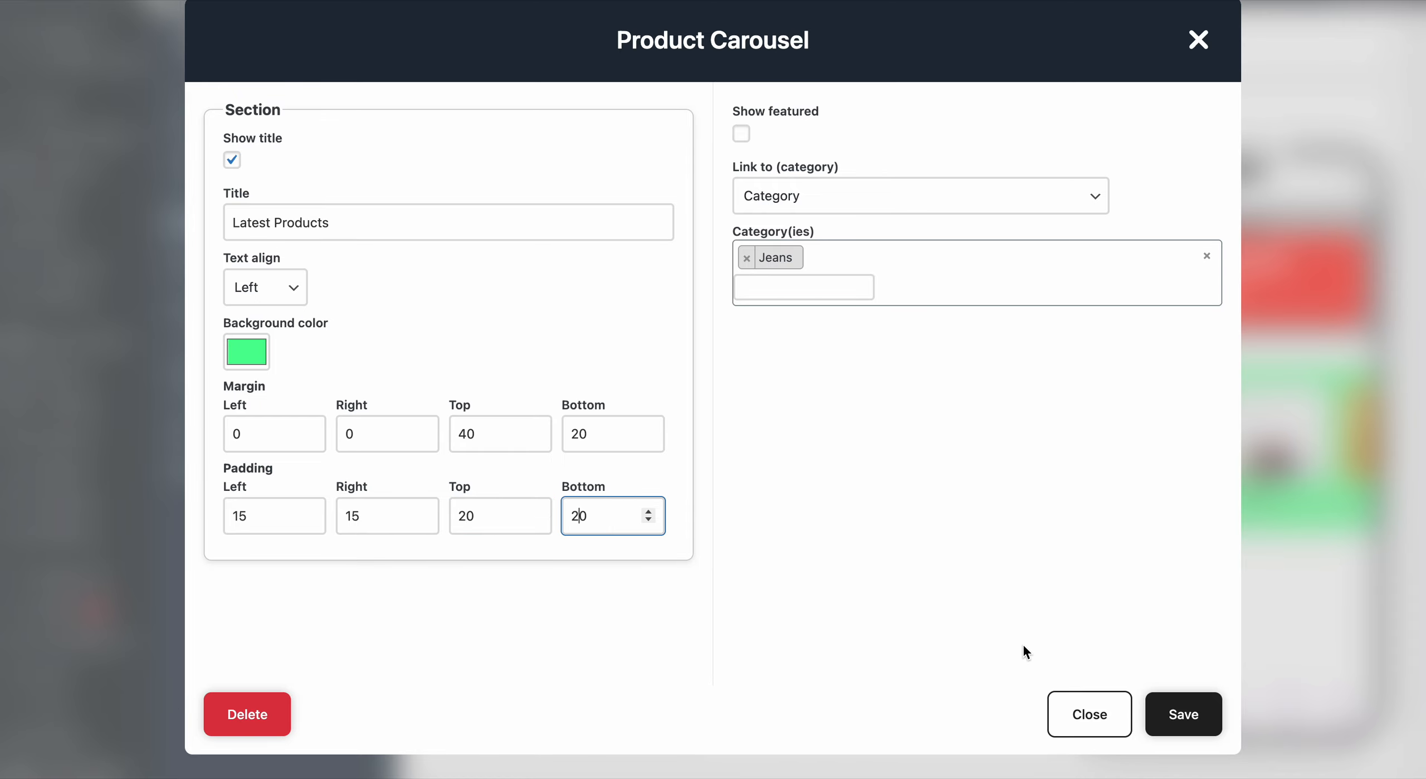
{"action": "left_click", "coordinate": [1183, 713]}
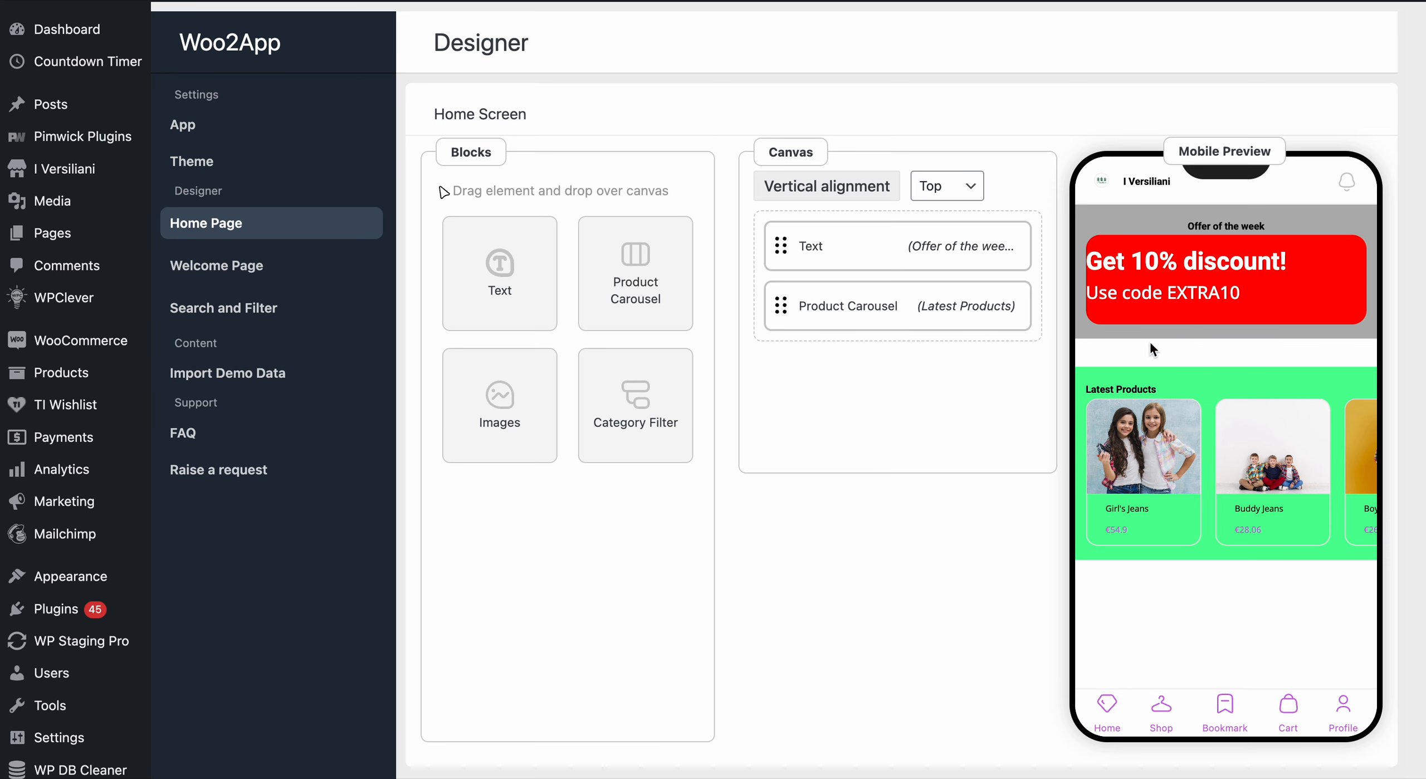
- Set the offer Text block's left and right padding to 0 and save the block
{"action": "left_click", "coordinate": [865, 258]}
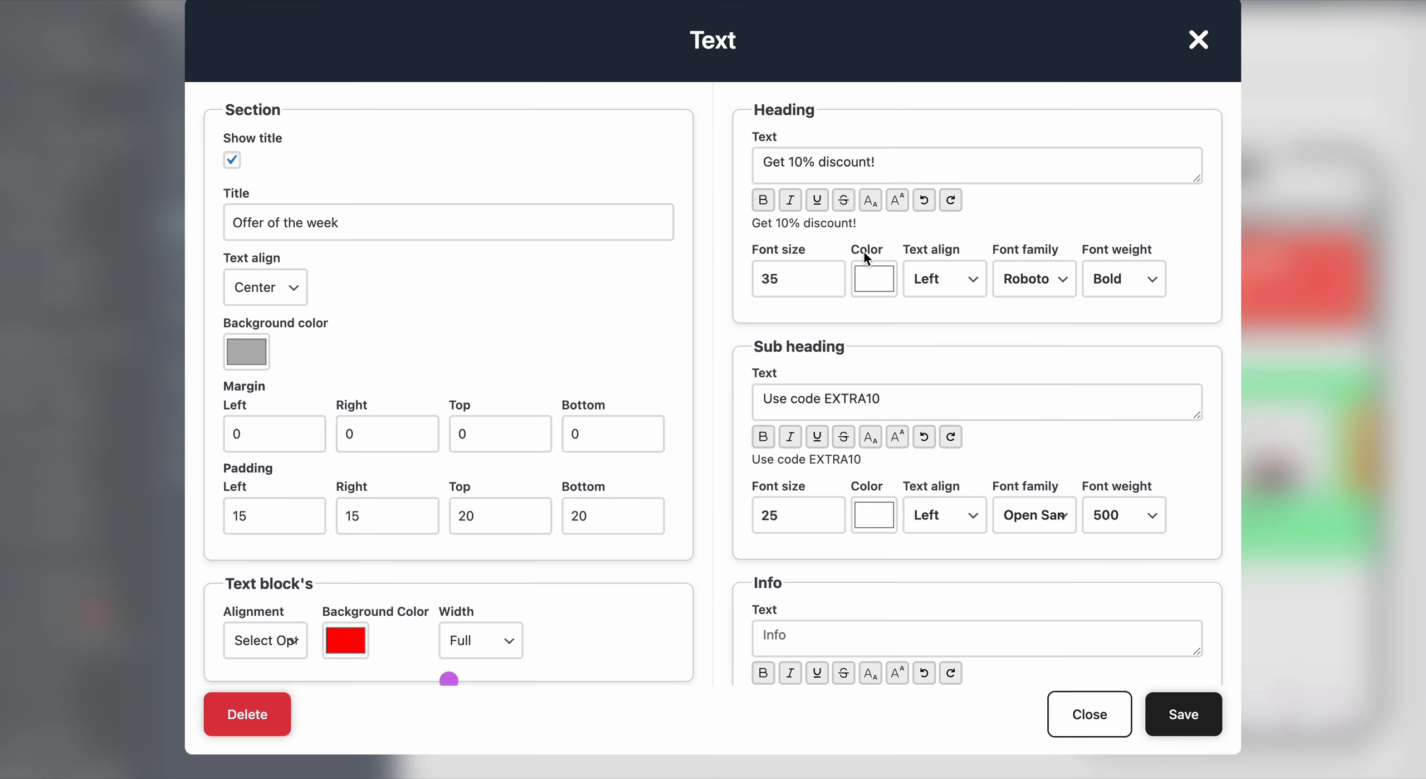
{"action": "left_click", "coordinate": [247, 517]}
{"action": "double_click", "coordinate": [247, 517]}
{"action": "type", "text": "0"}
{"action": "key", "text": "Tab"}
{"action": "type", "text": "0"}
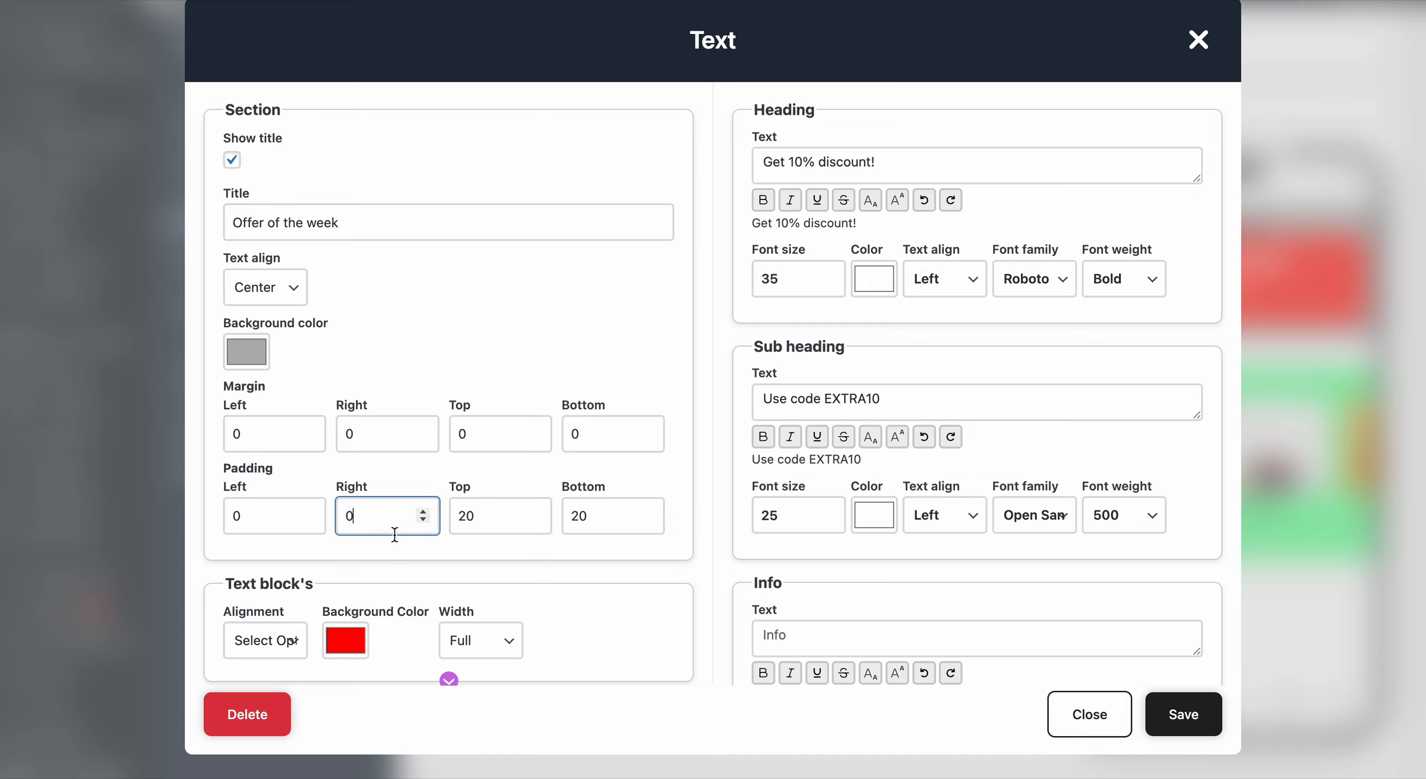
{"action": "left_click", "coordinate": [1183, 716]}
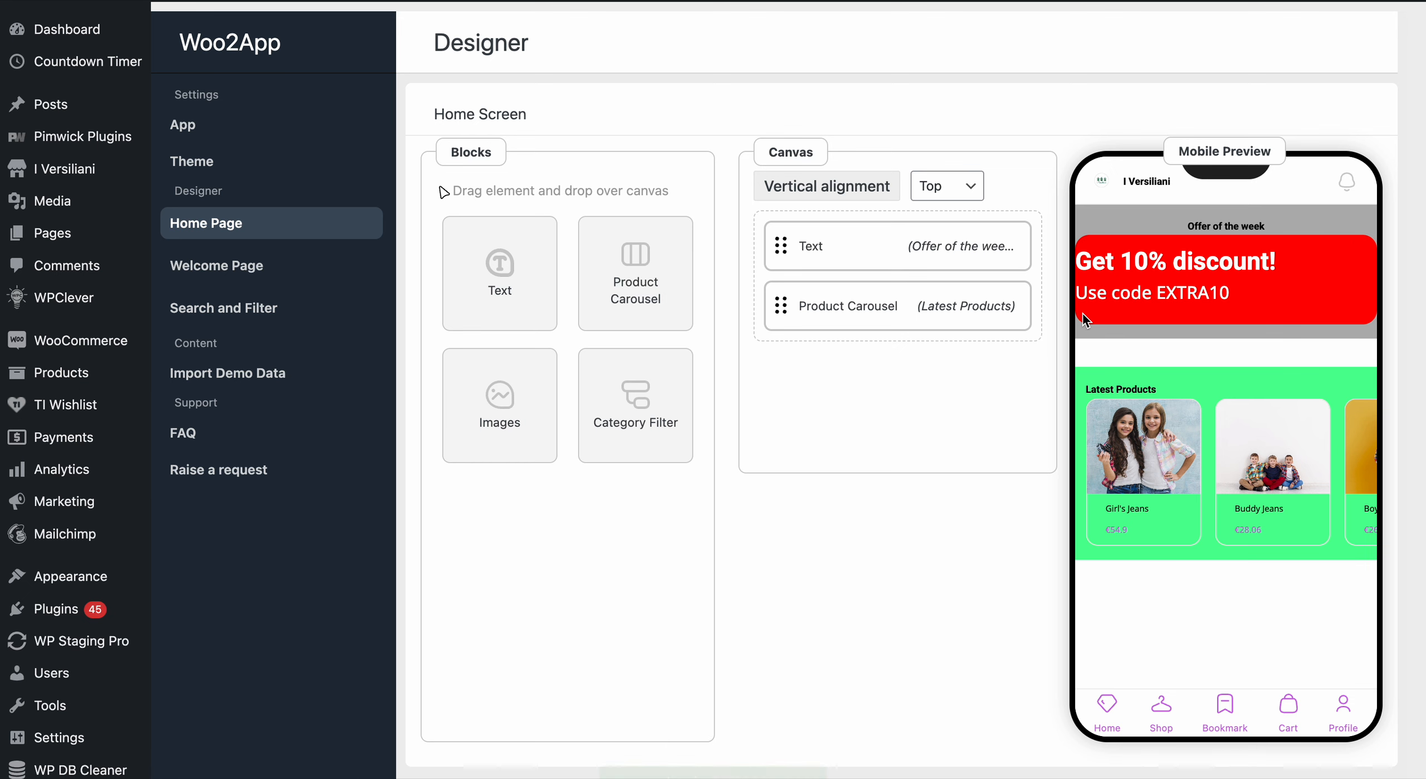
- Set the offer Text block's left and right padding to 20 each and save the block
{"action": "left_click", "coordinate": [857, 263]}
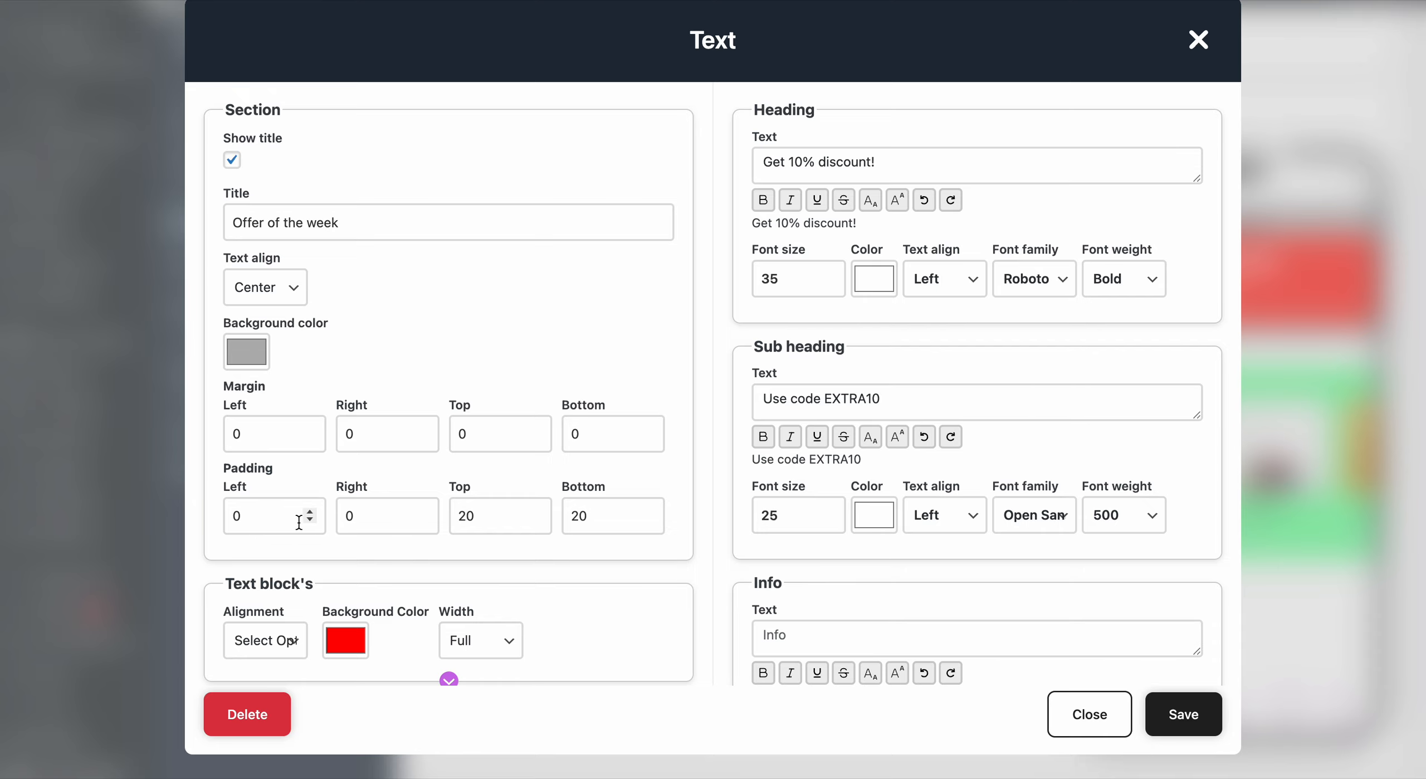
{"action": "left_click", "coordinate": [1181, 721]}
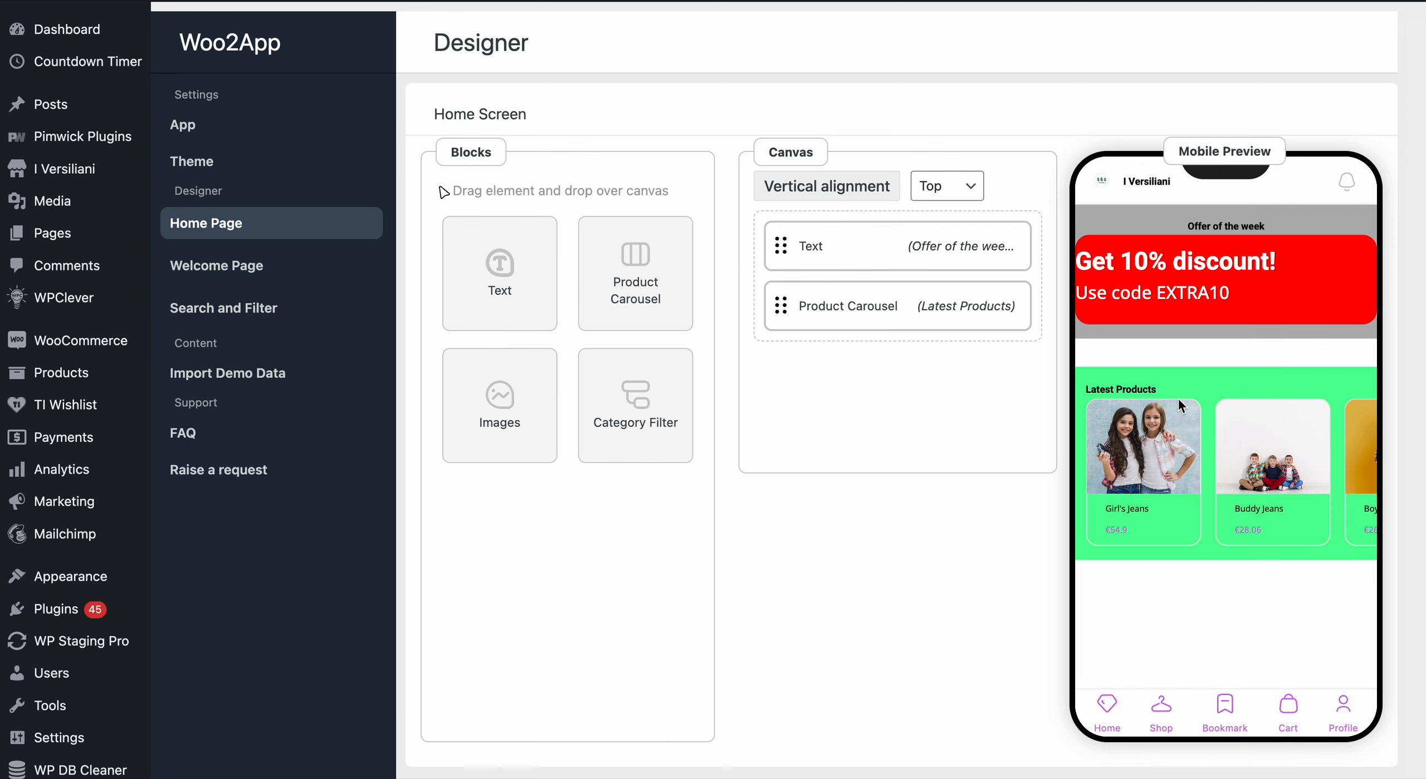
{"action": "left_click", "coordinate": [845, 245]}
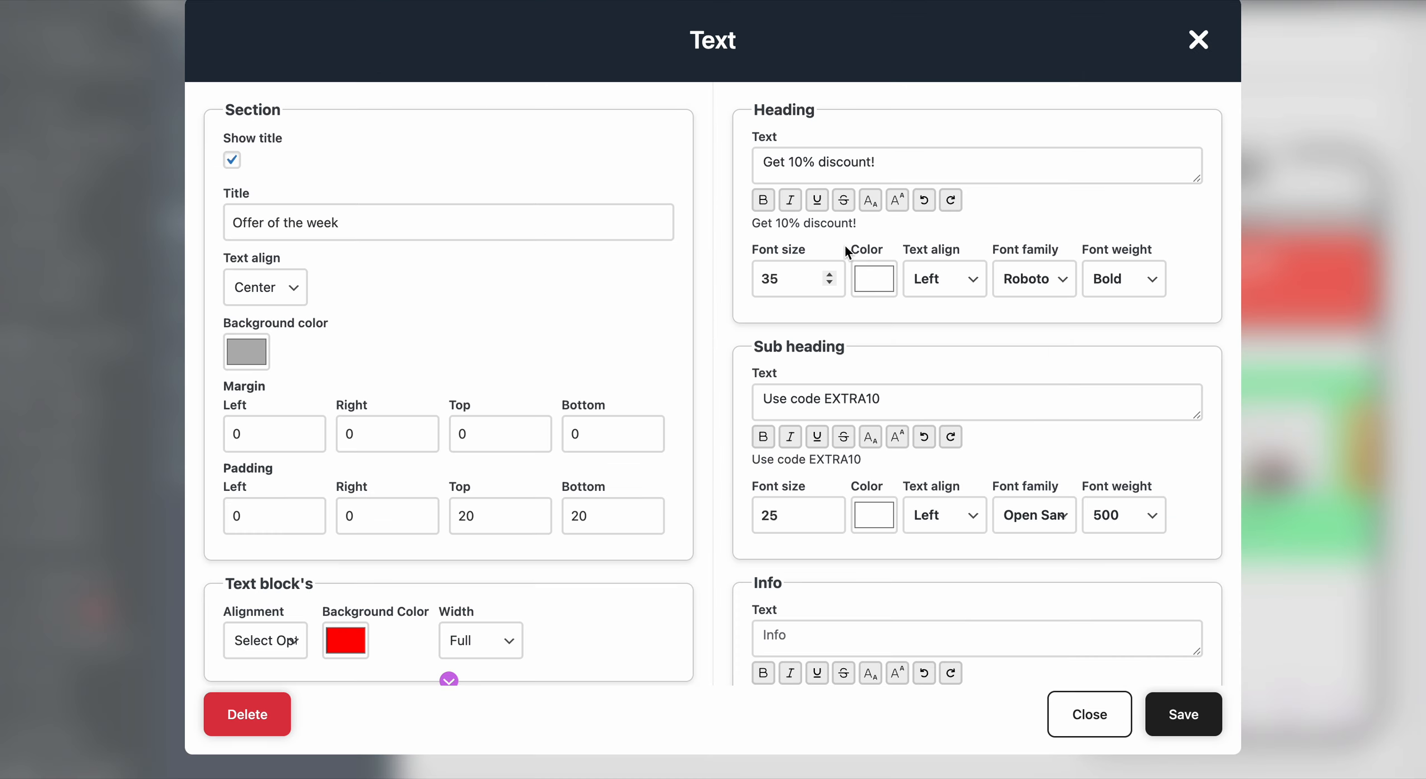
{"action": "left_click", "coordinate": [240, 516]}
{"action": "type", "text": "2"}
{"action": "left_click", "coordinate": [345, 516]}
{"action": "type", "text": "2"}
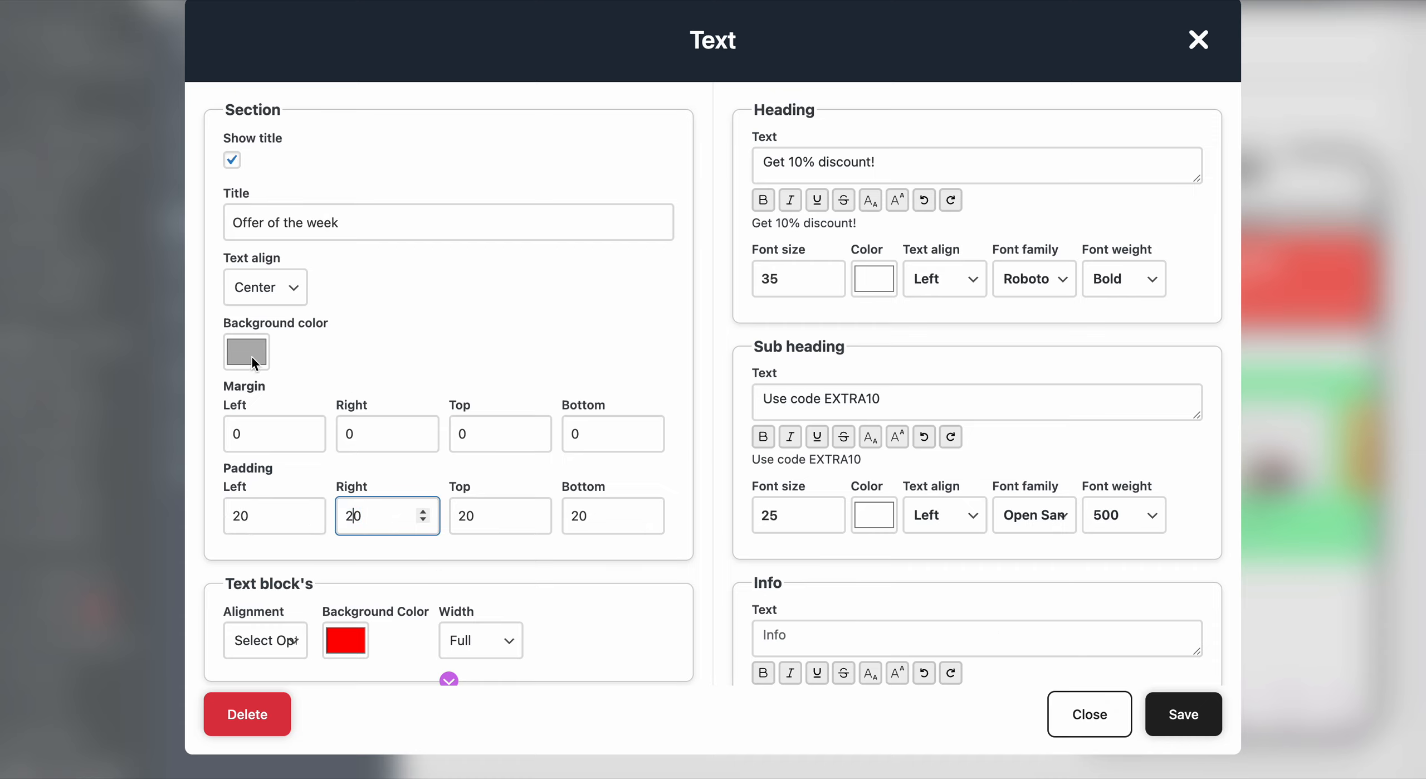
{"action": "left_click", "coordinate": [1182, 718]}
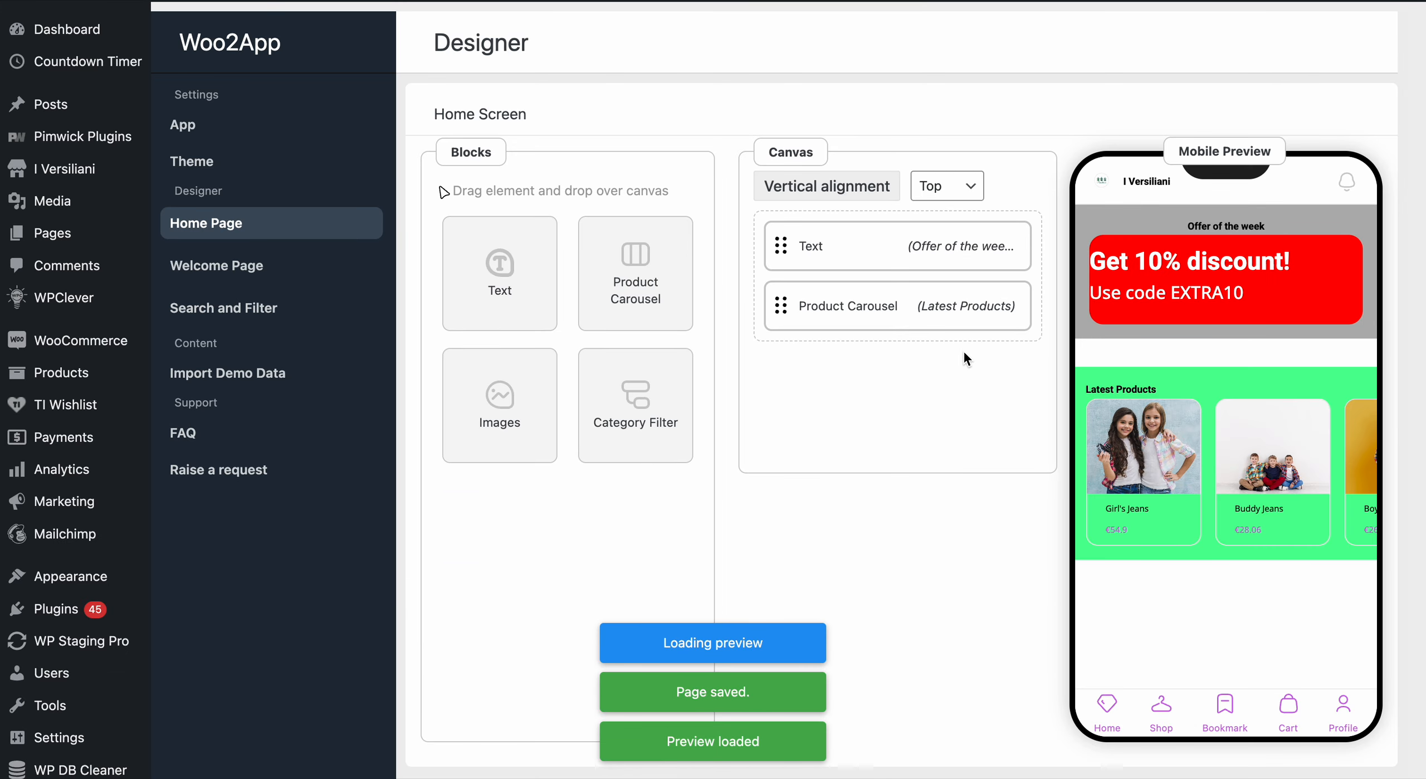
- Add a new Text block below the product carousel and title it "New coupon code"
{"action": "left_click_drag", "start_coordinate": [496, 294], "coordinate": [872, 390]}
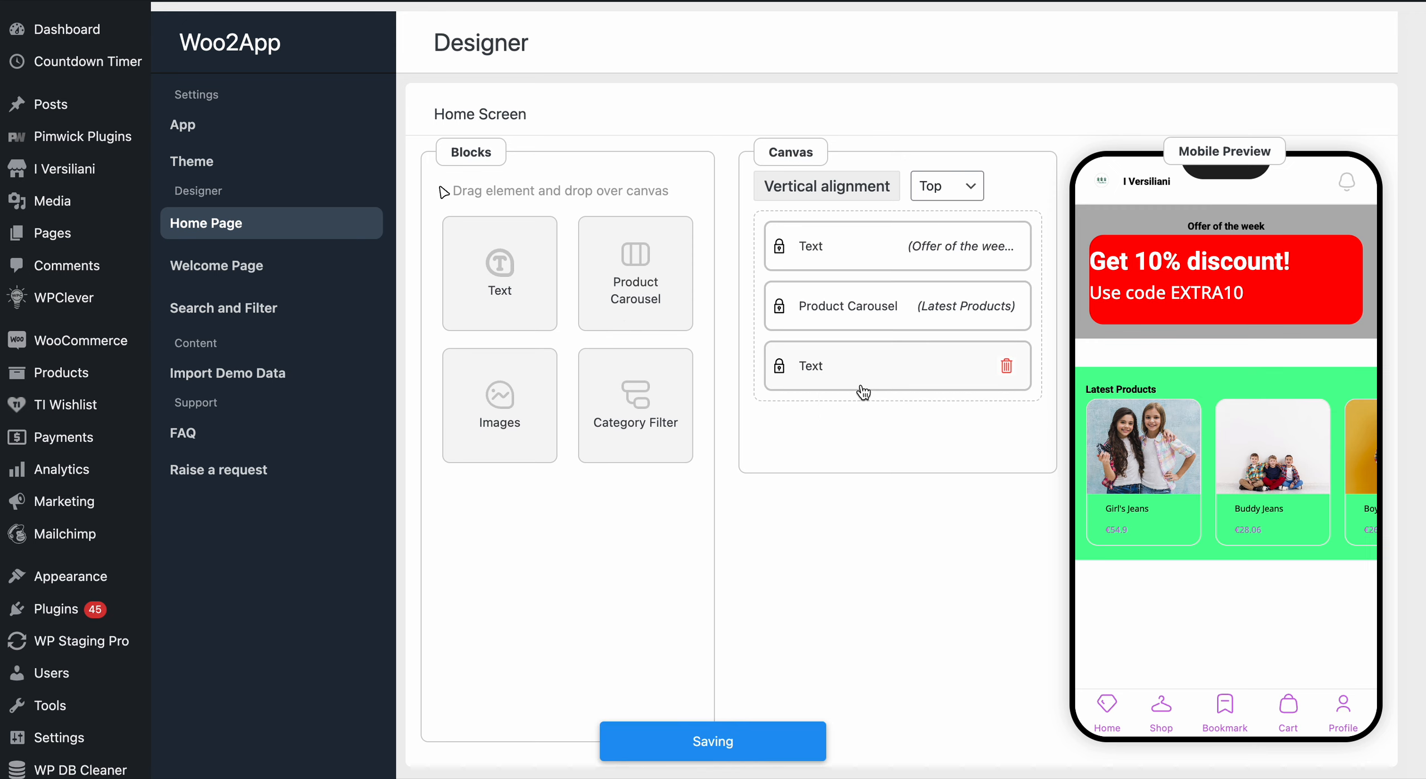
{"action": "left_click", "coordinate": [925, 387]}
{"action": "left_click", "coordinate": [312, 208]}
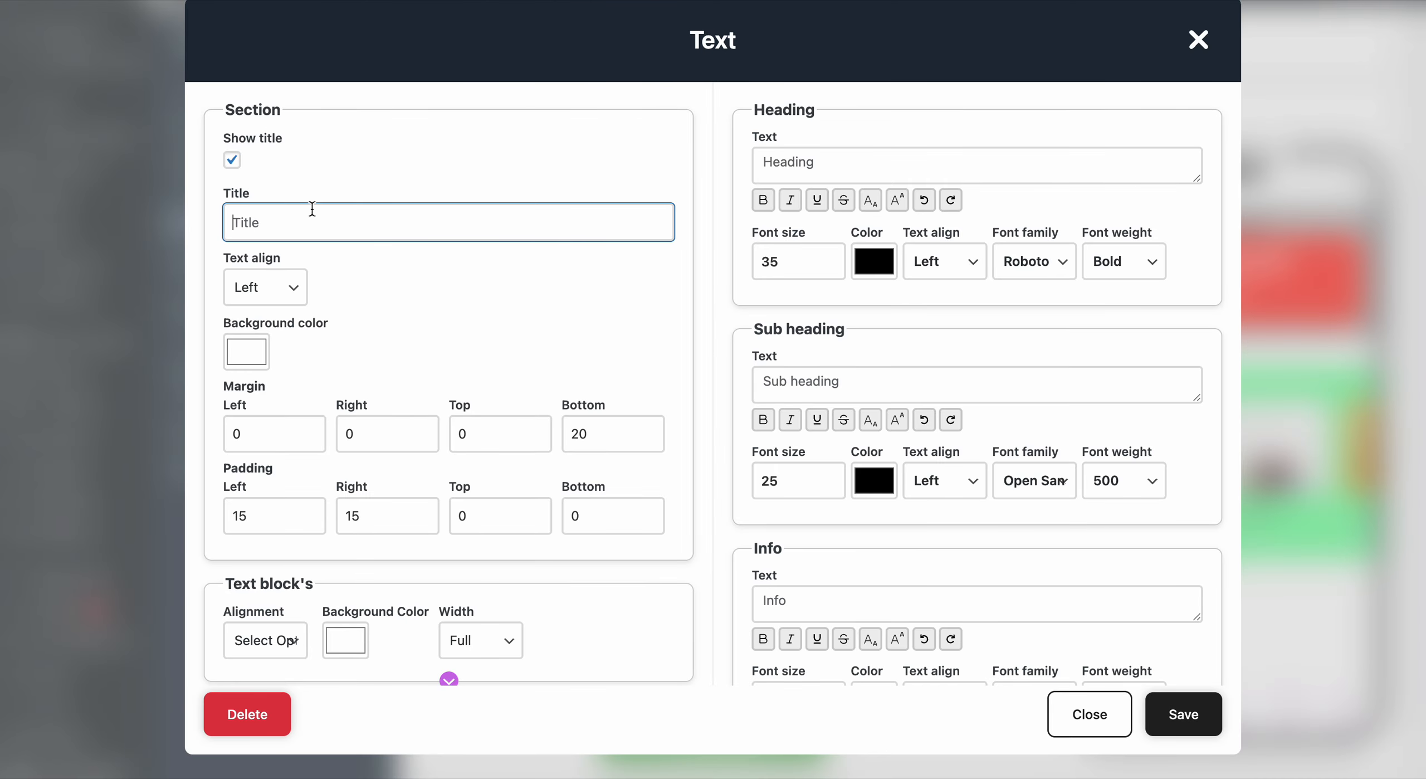
{"action": "type", "text": "New coul"}
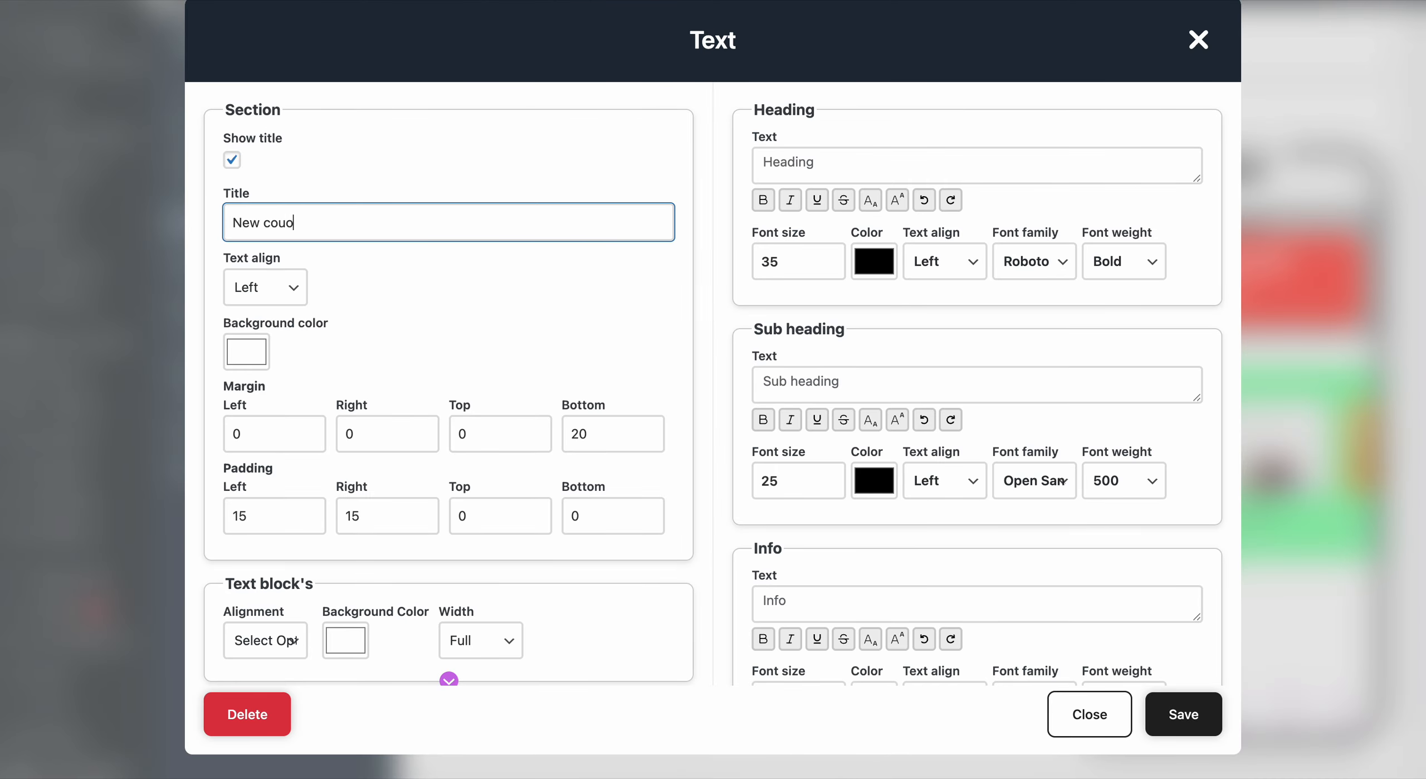
{"action": "key", "text": "BackSpace"}
{"action": "key", "text": "BackSpace"}
{"action": "type", "text": "upon code"}
- Set the coupon block's heading text to "Use Code ABC100" and save the block
{"action": "left_click", "coordinate": [831, 158]}
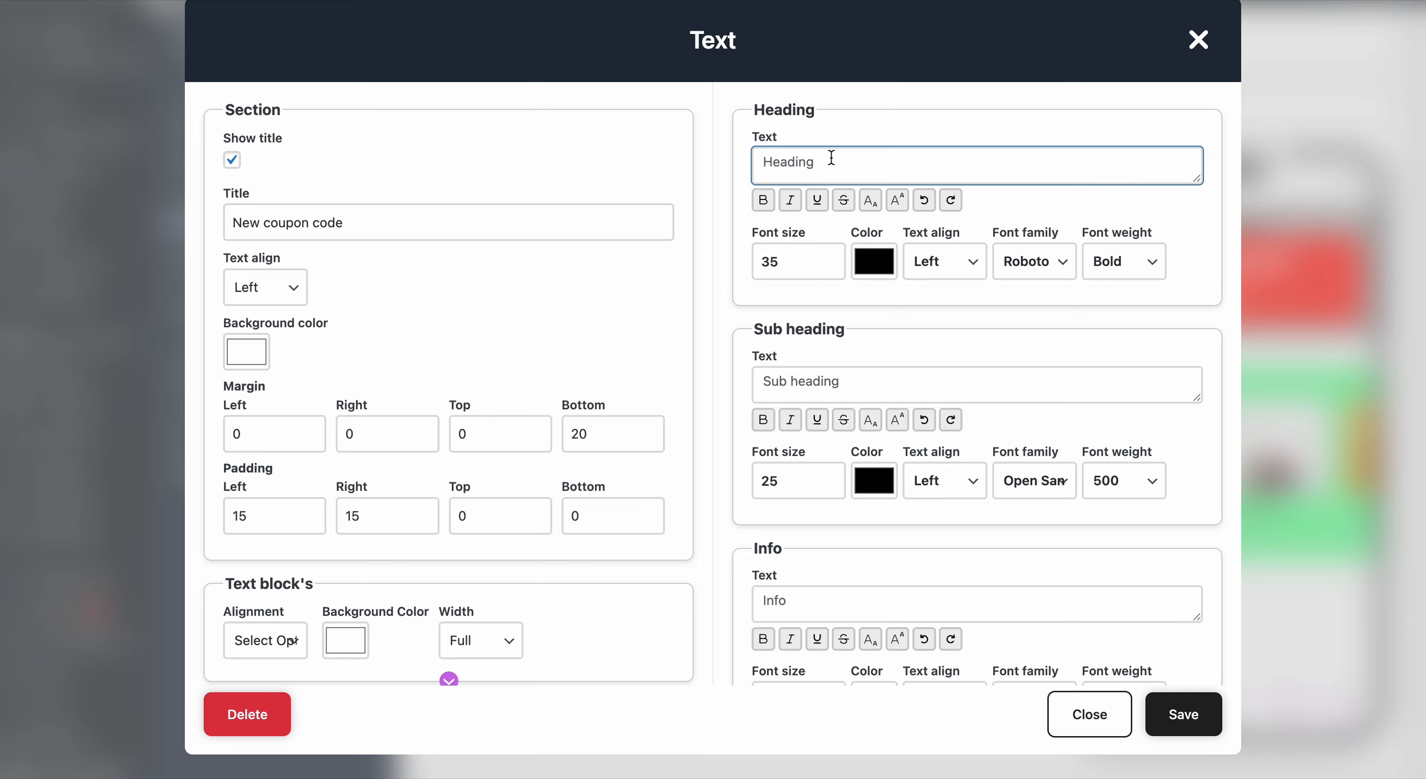
{"action": "type", "text": "Use Cod"}
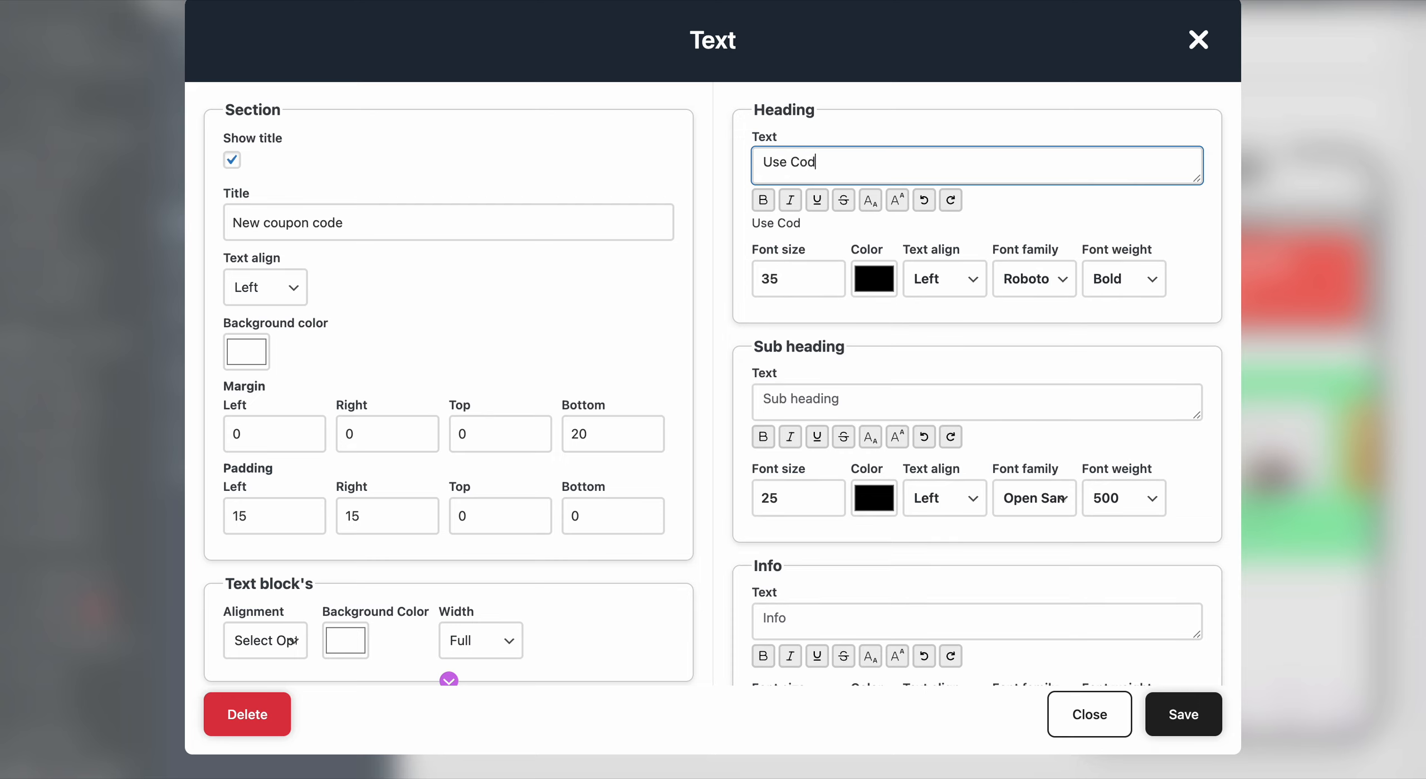
{"action": "type", "text": "e ABC100-"}
{"action": "left_click", "coordinate": [867, 282]}
{"action": "left_click", "coordinate": [976, 217]}
{"action": "left_click", "coordinate": [1183, 715]}
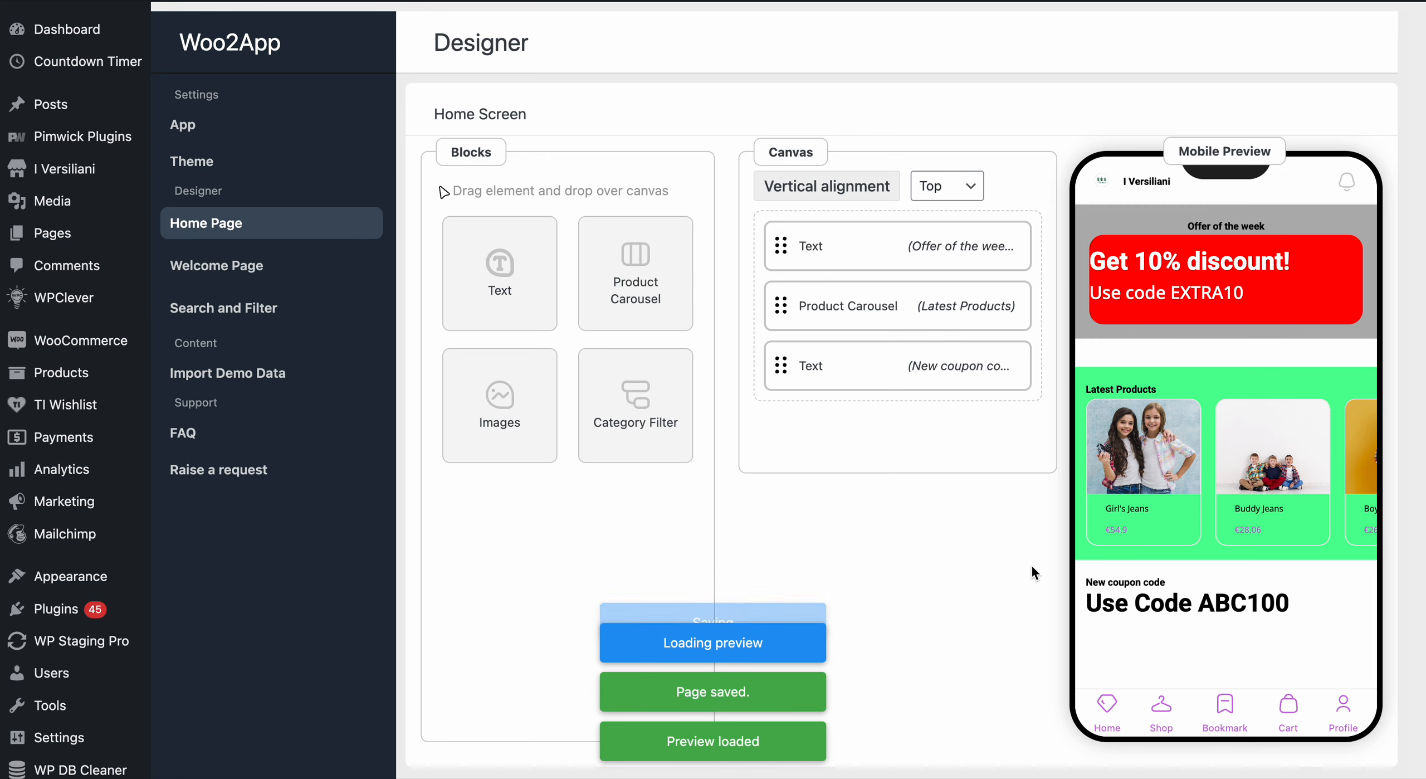
{"action": "double_click", "coordinate": [1094, 581]}
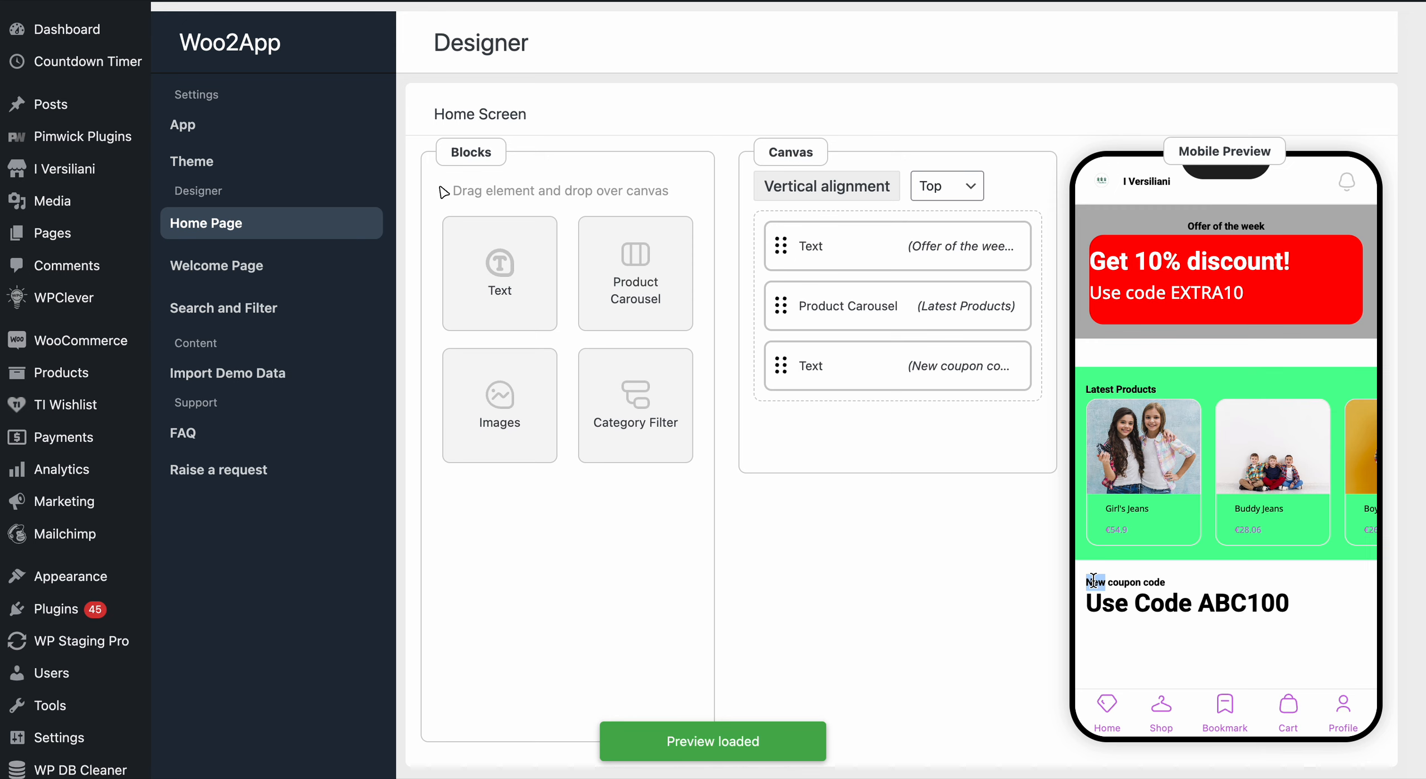
{"action": "left_click", "coordinate": [1095, 388]}
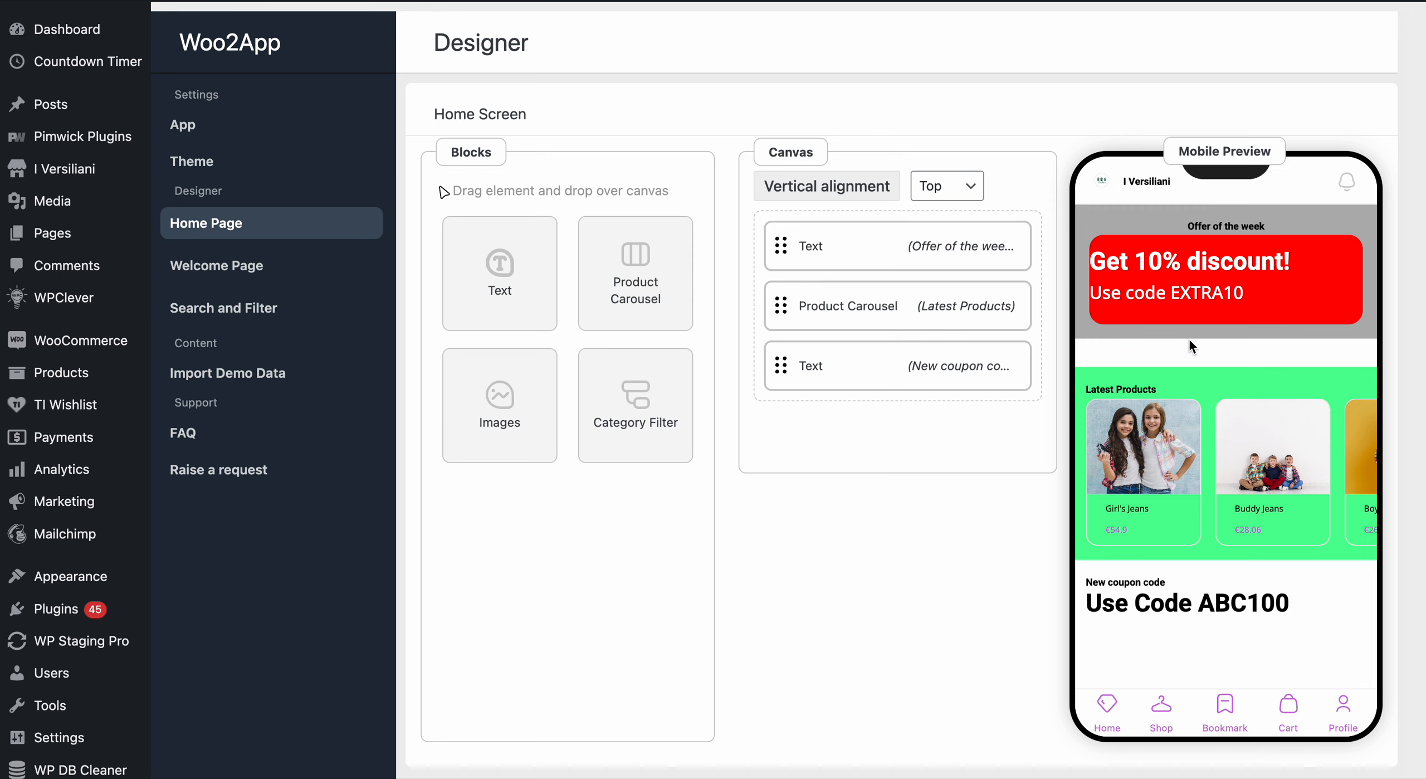
{"action": "left_click_drag", "start_coordinate": [1188, 225], "coordinate": [1334, 234]}
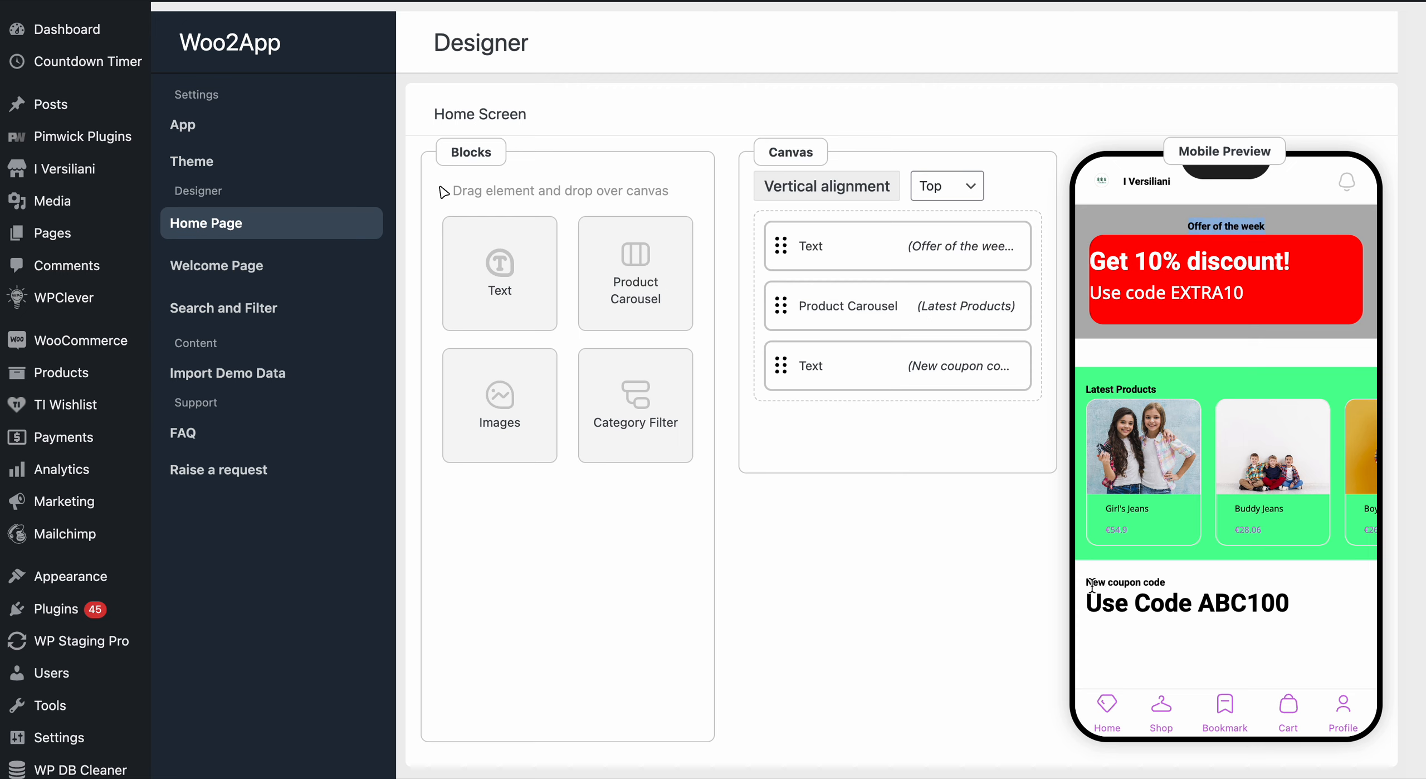
{"action": "left_click_drag", "start_coordinate": [1092, 585], "coordinate": [1179, 590]}
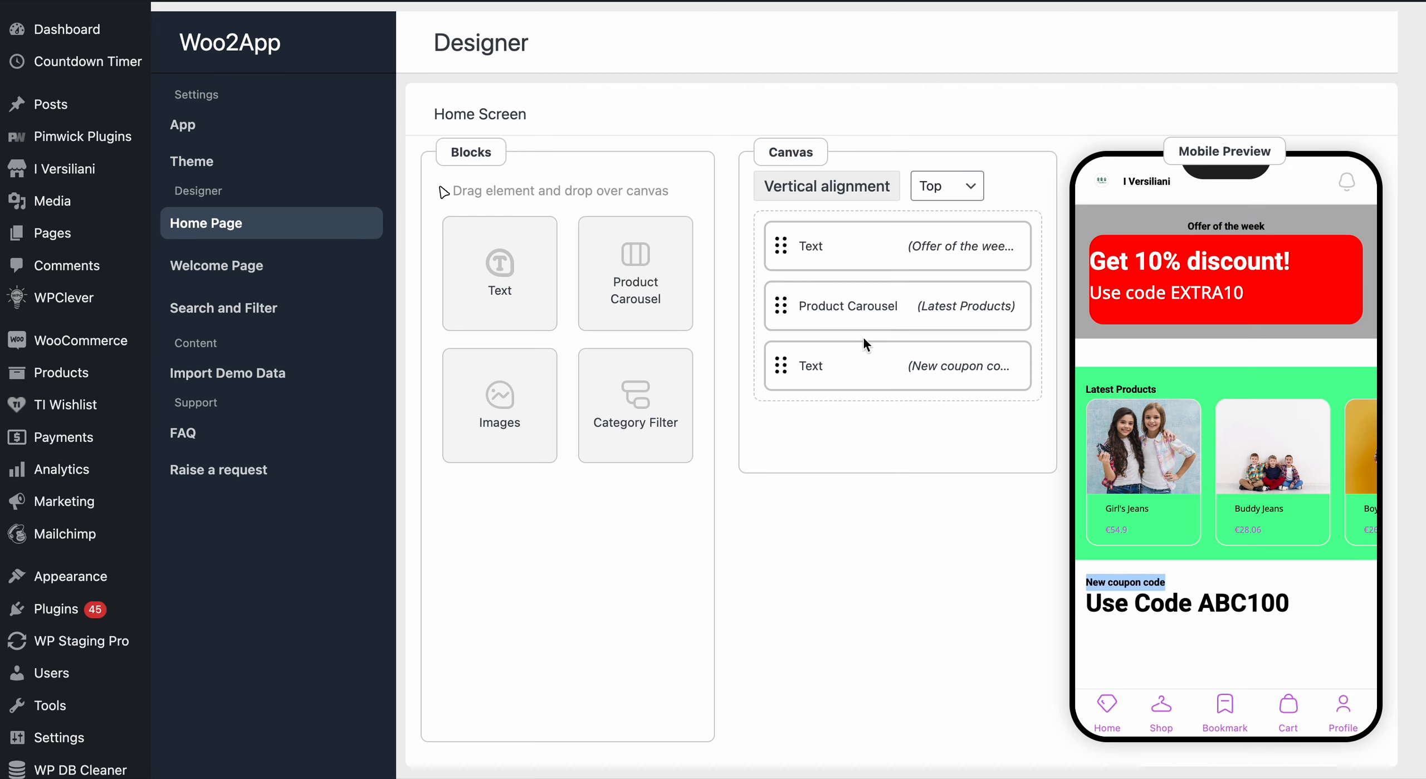
- Hide the coupon Text block's section title and save the block
{"action": "left_click", "coordinate": [824, 366]}
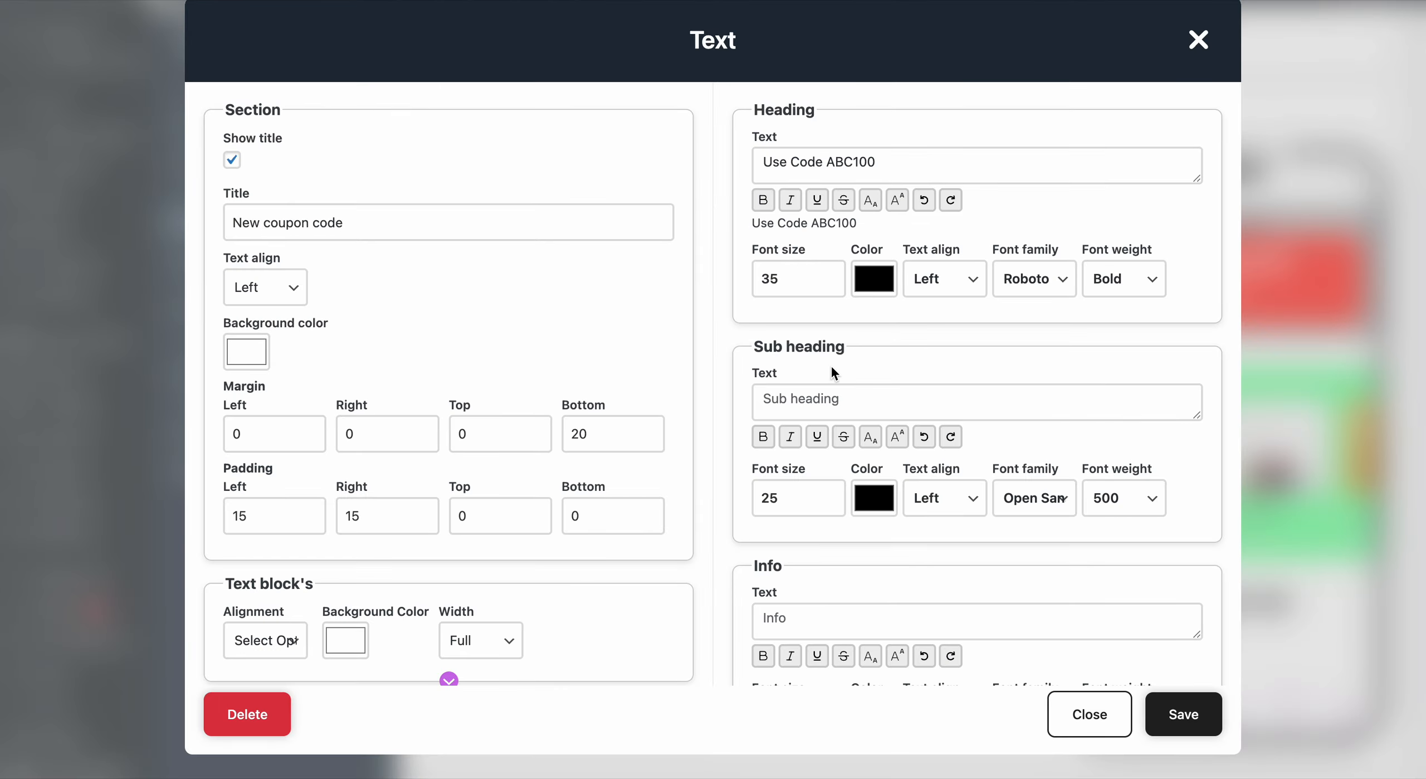
{"action": "left_click", "coordinate": [232, 160]}
{"action": "left_click", "coordinate": [1190, 703]}
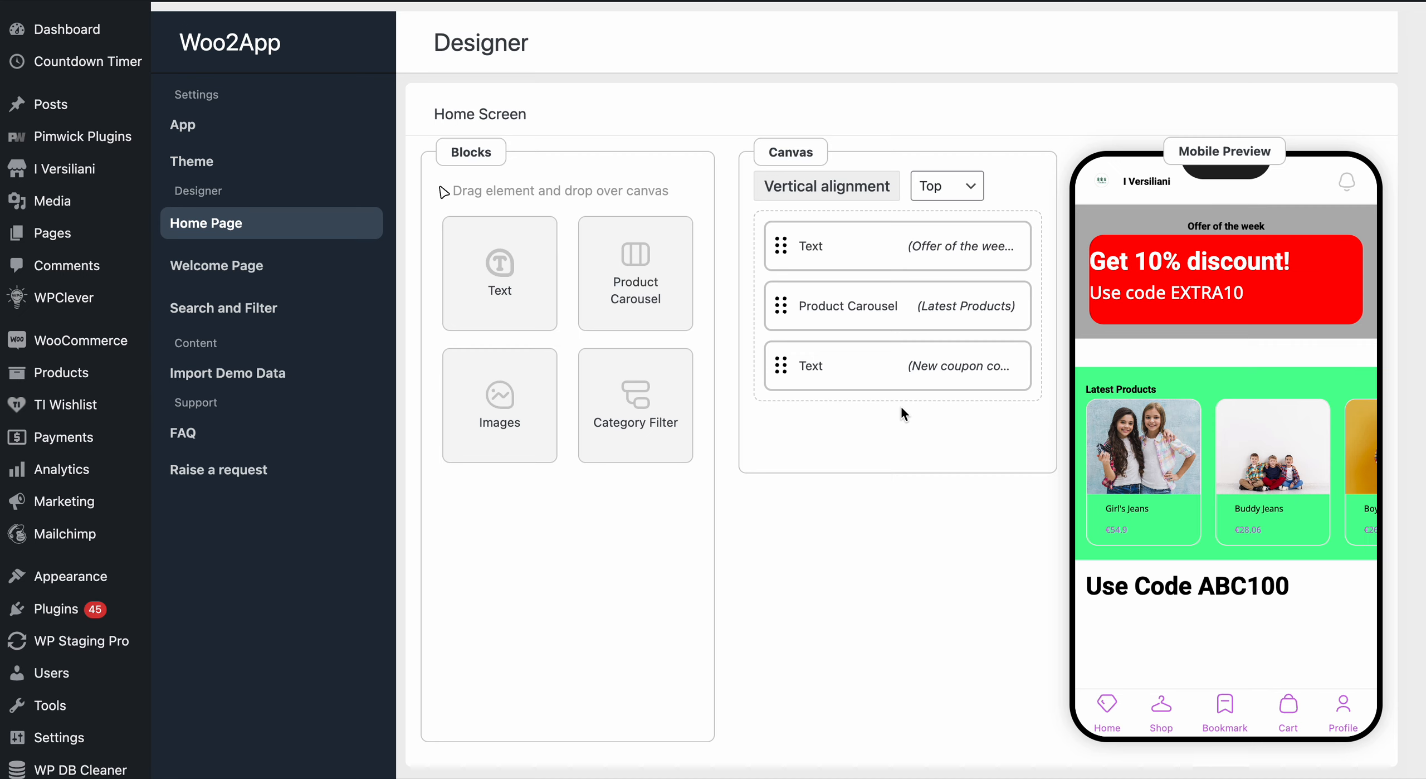
- Move the offer Text block to the bottom of the canvas, below the coupon block
{"action": "mouse_move", "coordinate": [877, 272]}
{"action": "mouse_move", "coordinate": [891, 322]}
{"action": "mouse_move", "coordinate": [864, 387]}
{"action": "left_click_drag", "start_coordinate": [880, 248], "coordinate": [882, 376]}
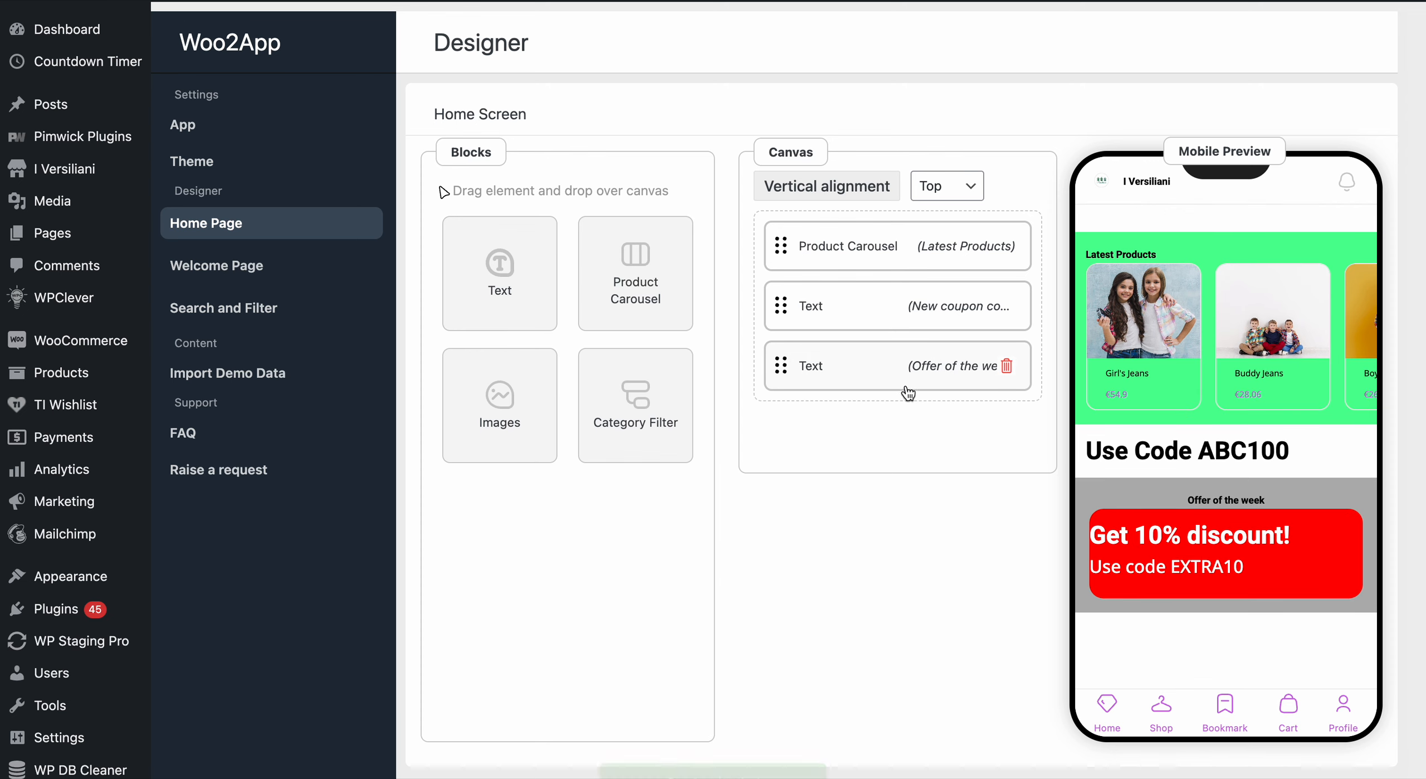
- Show the coupon Text block's section title again and save the block
{"action": "left_click", "coordinate": [868, 320]}
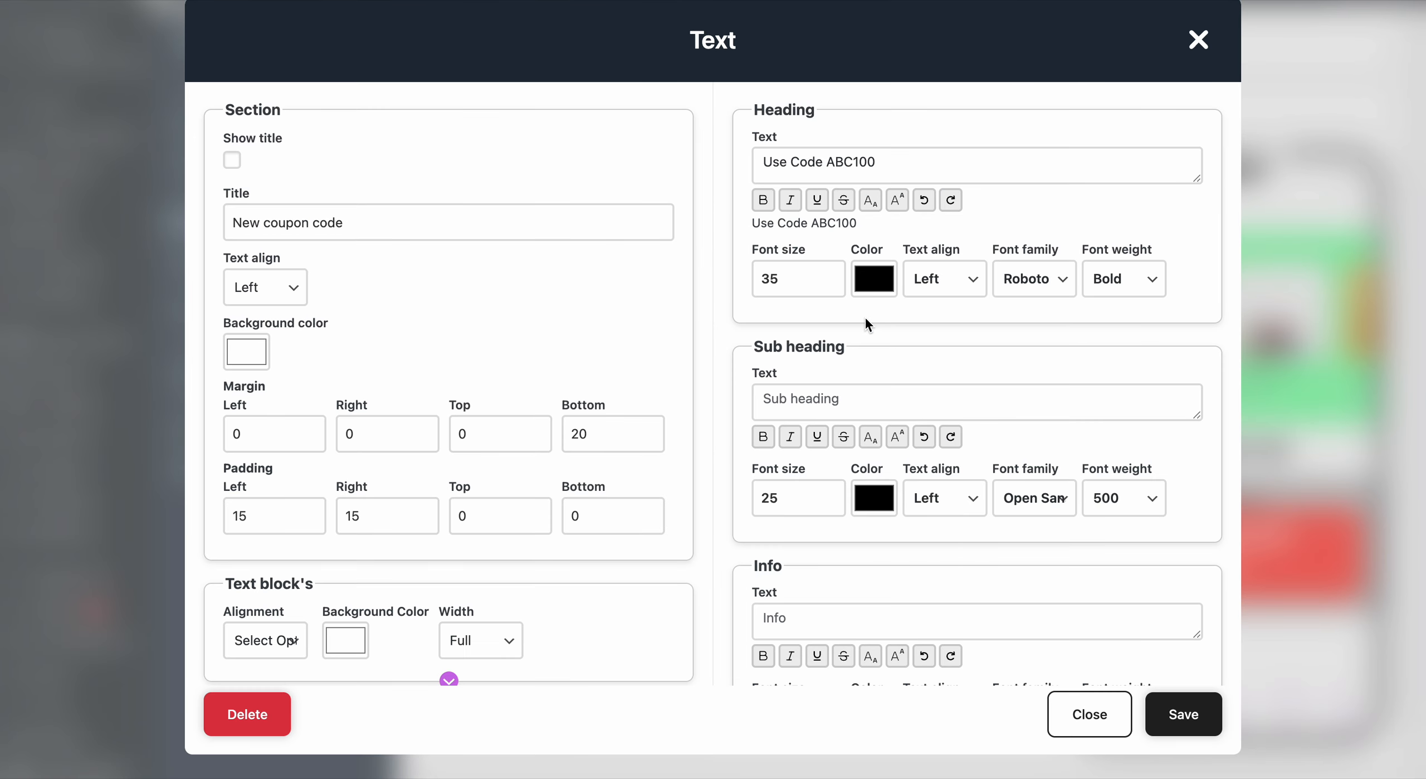
{"action": "left_click", "coordinate": [232, 161]}
{"action": "left_click", "coordinate": [1212, 718]}
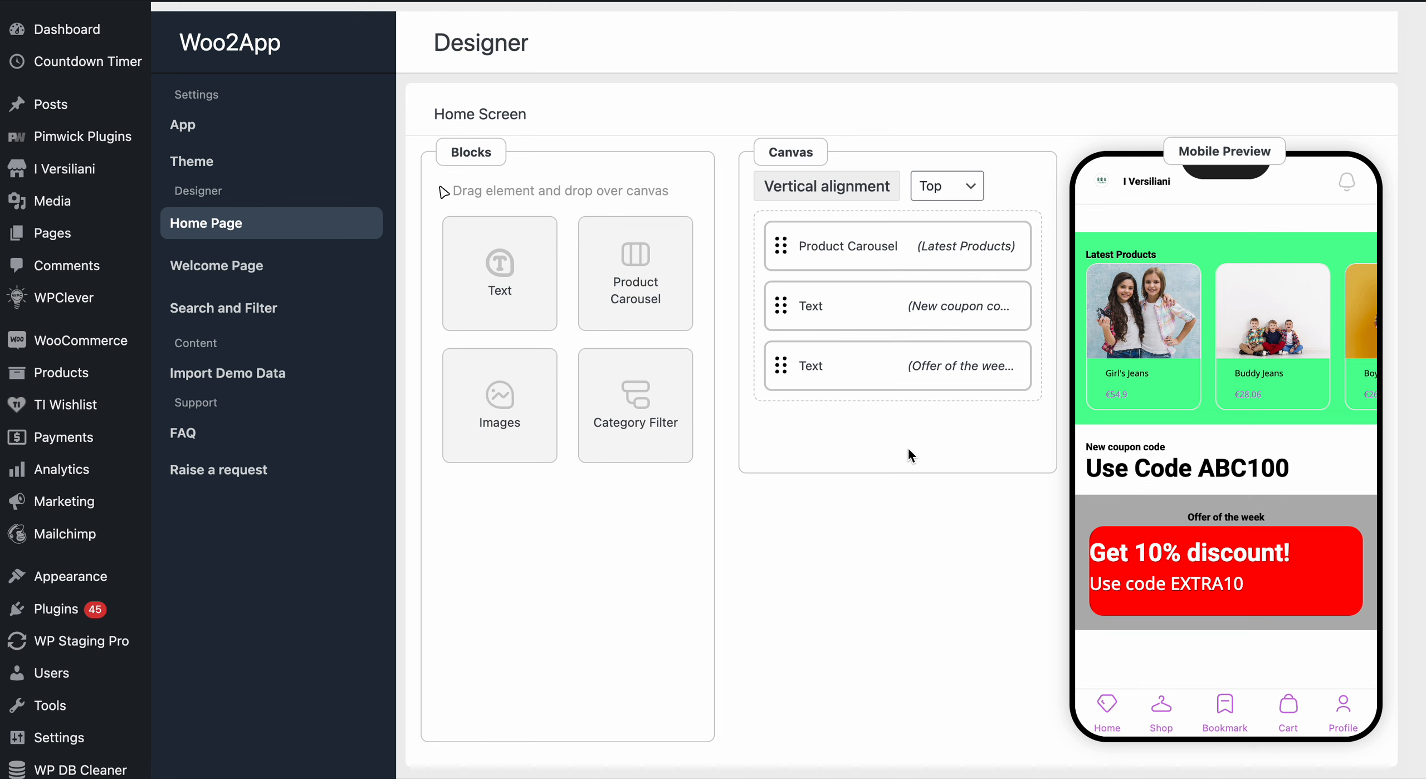
- Open the coupon Text block for editing
{"action": "left_click", "coordinate": [862, 305]}
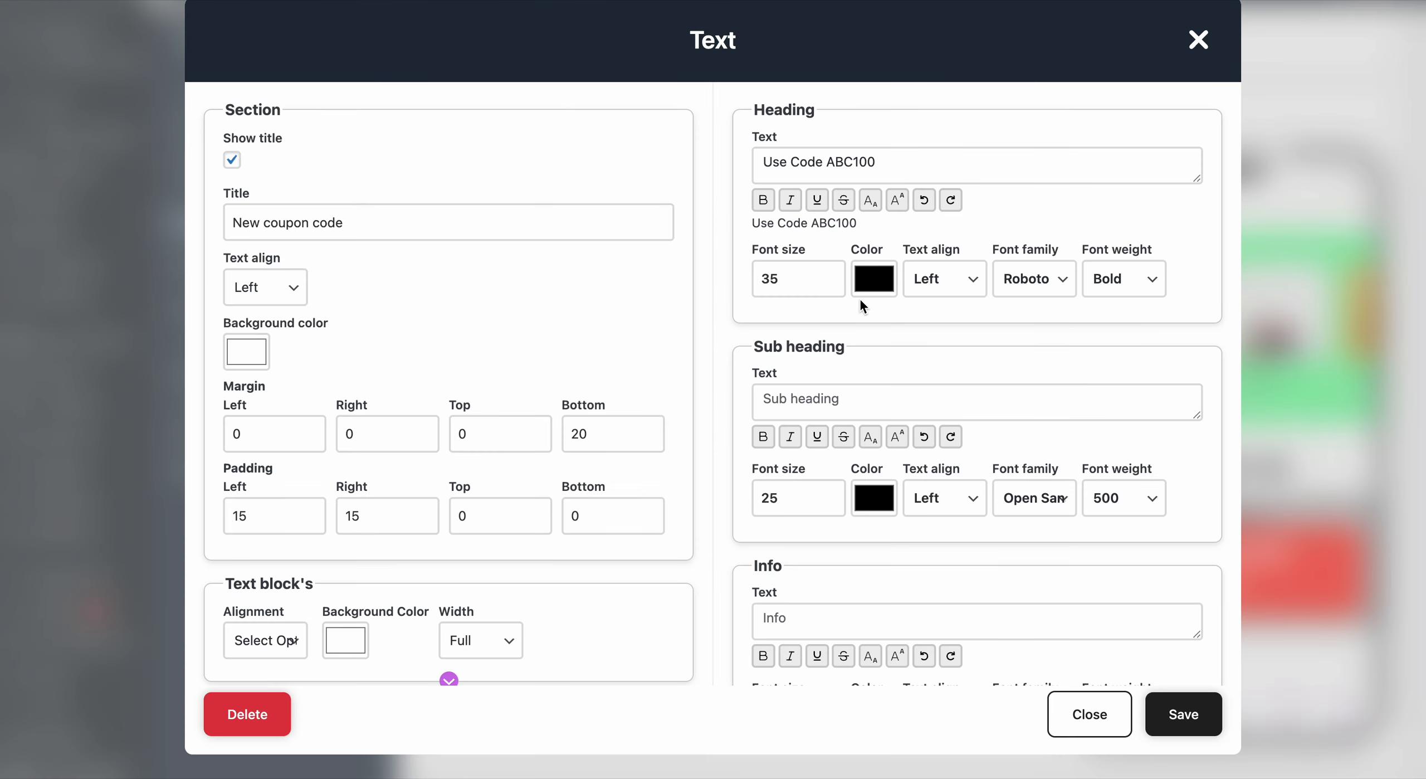